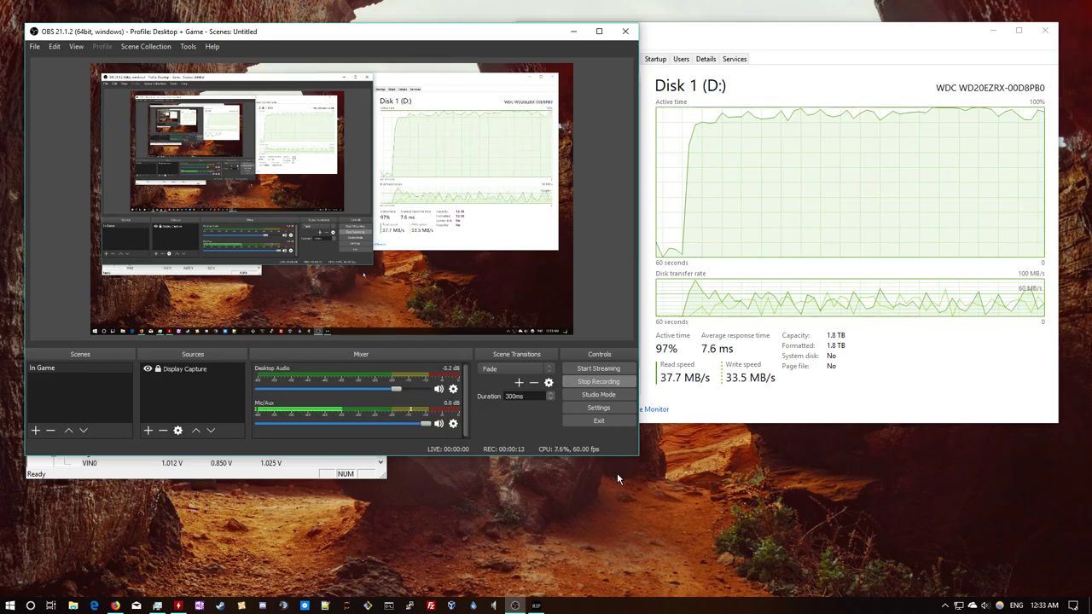
Minimize the OBS and StaxRip windows, and open Local Disk (D:) in File Explorer.
click(573, 32)
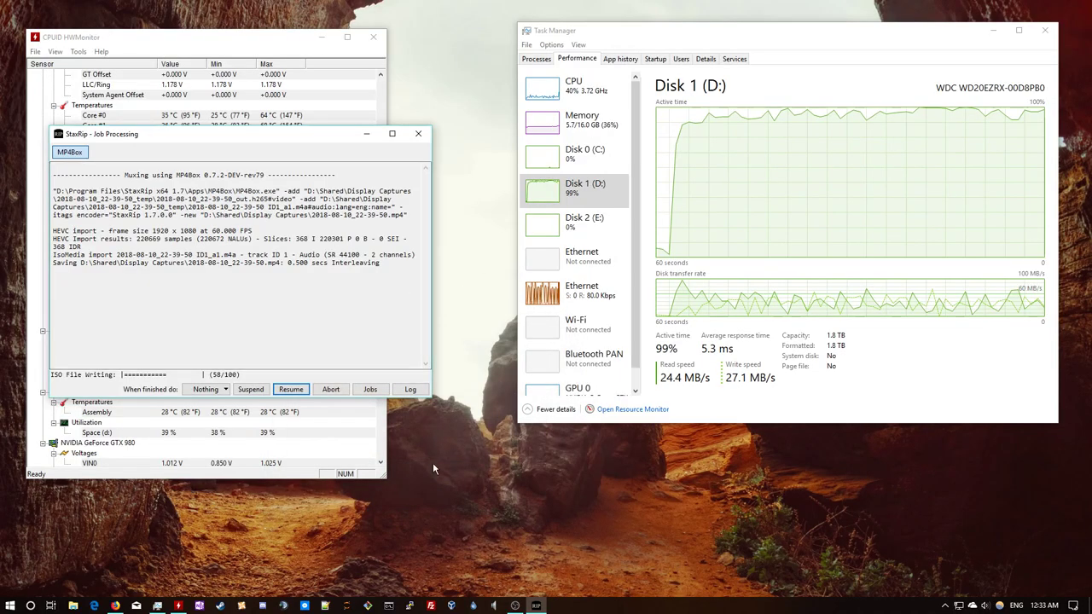
click(366, 134)
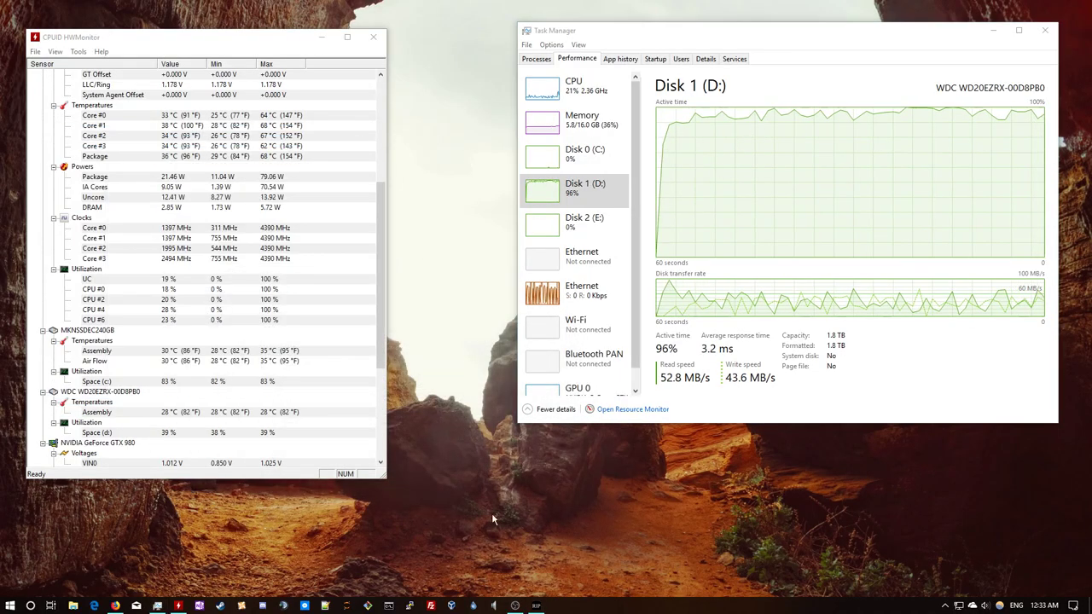
click(72, 606)
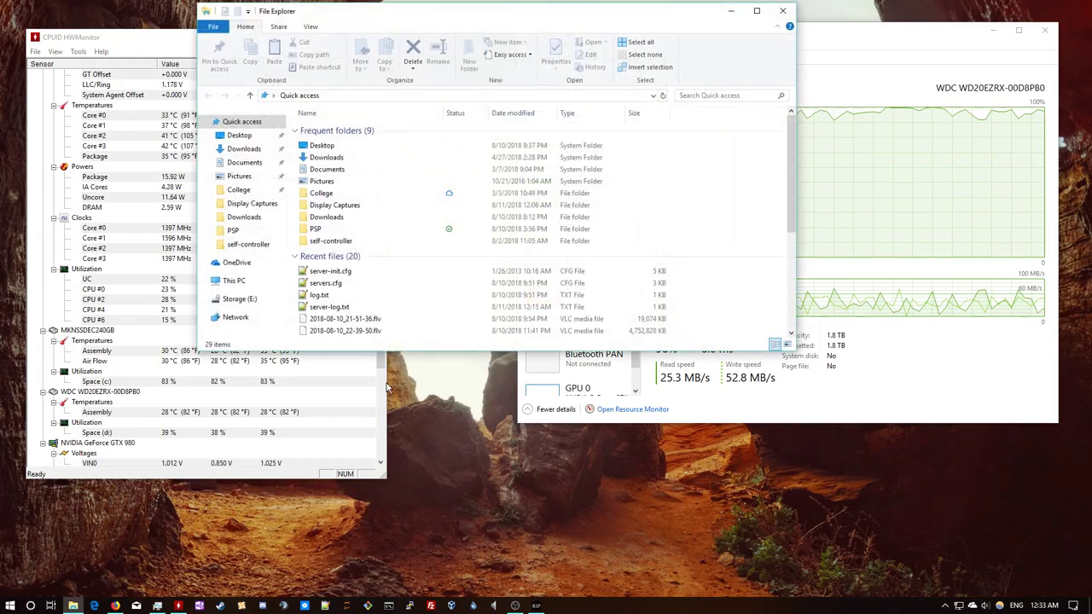
click(234, 281)
double_click(512, 266)
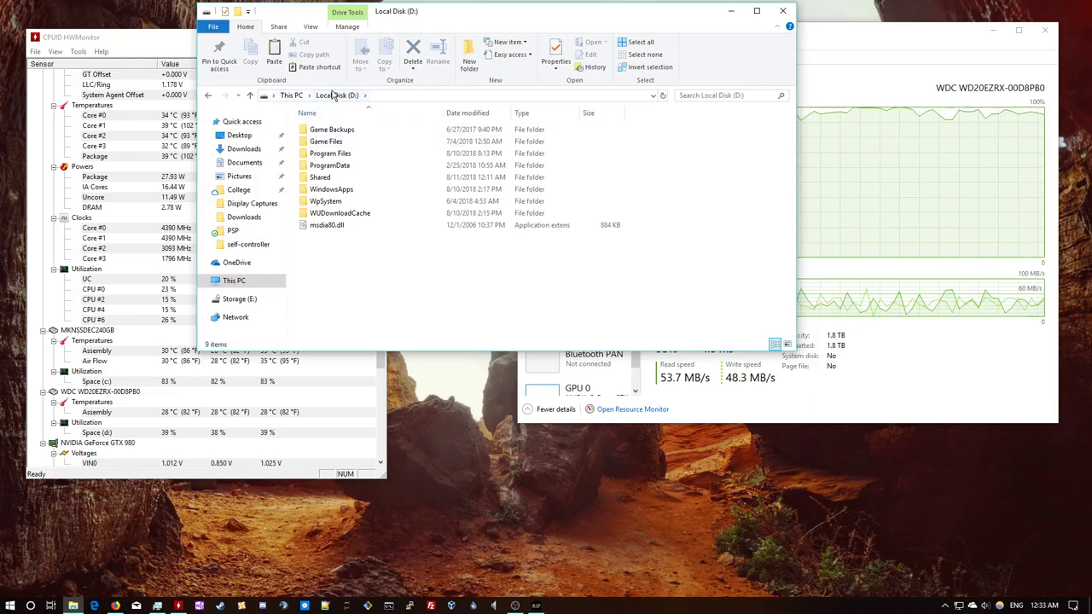
Check the Game Backups folder on D:, and open the Sauerbraten folder inside Game Files.
click(340, 176)
key(g)
key(Return)
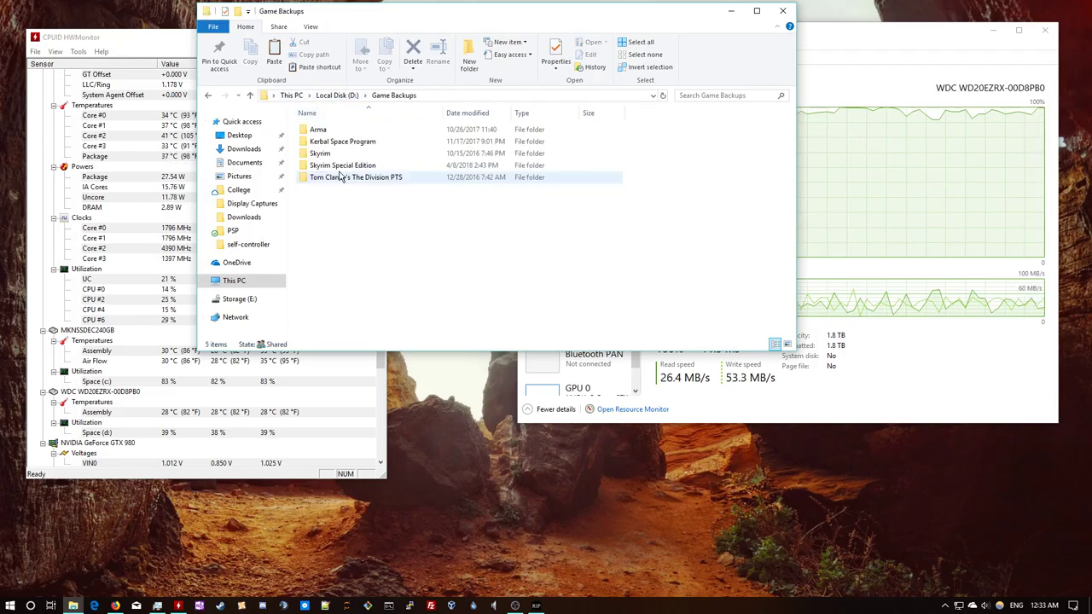
key(BackSpace)
key(g)
key(Return)
key(s)
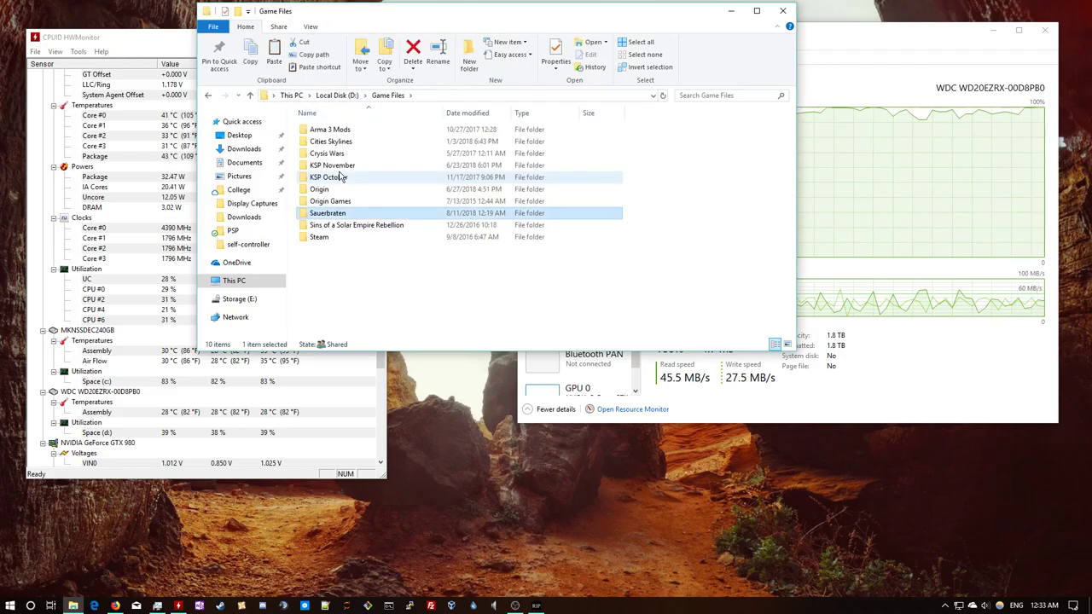
key(Return)
Look through Program Files (x86) on Local Disk (C:) for folders starting with S.
click(224, 283)
click(355, 261)
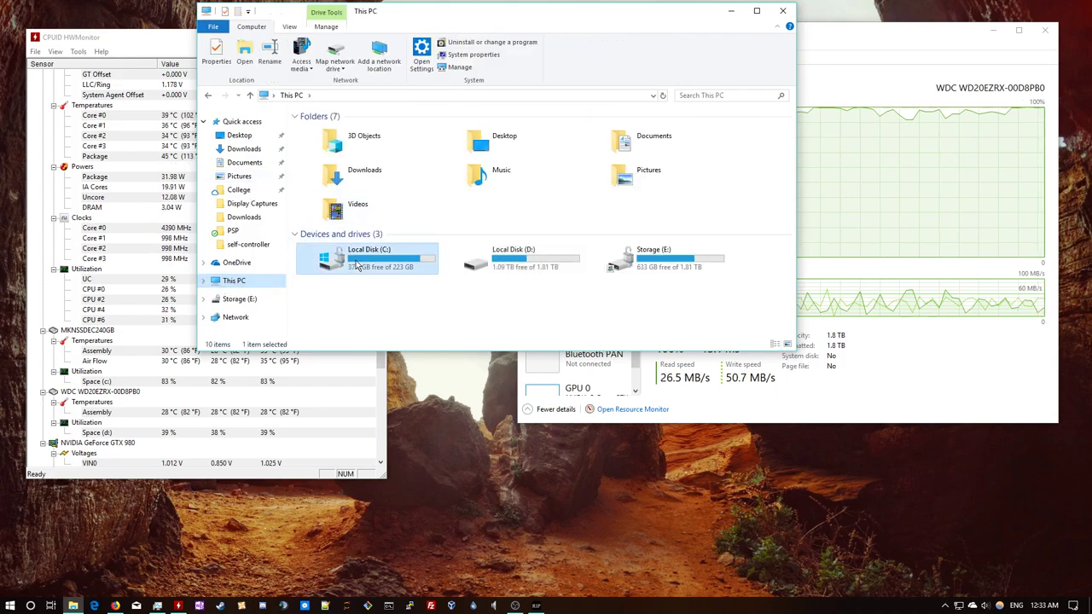
double_click(357, 266)
double_click(349, 213)
click(346, 208)
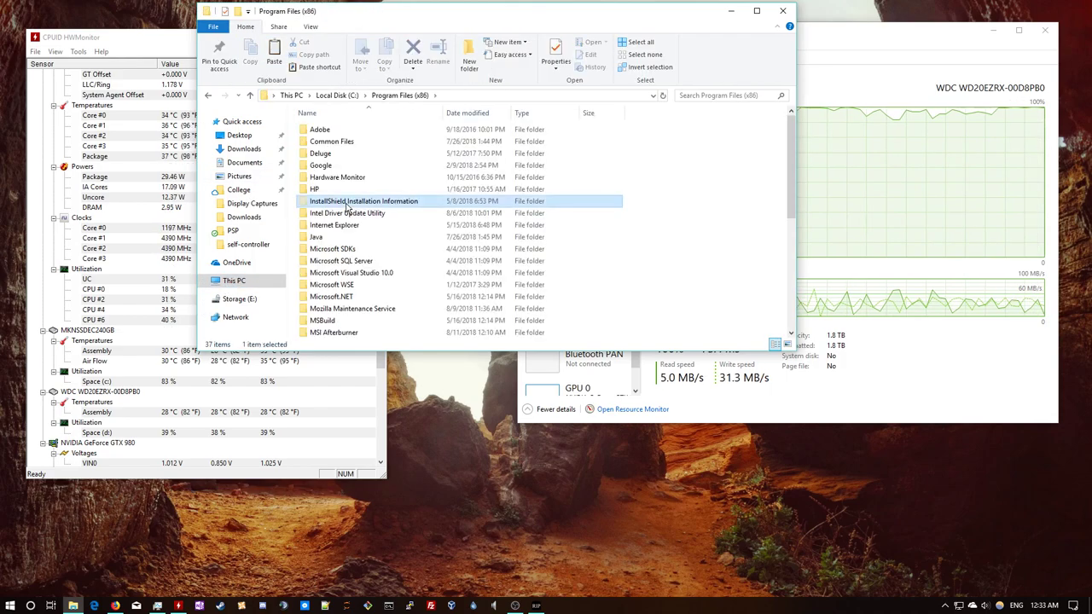
key(s)
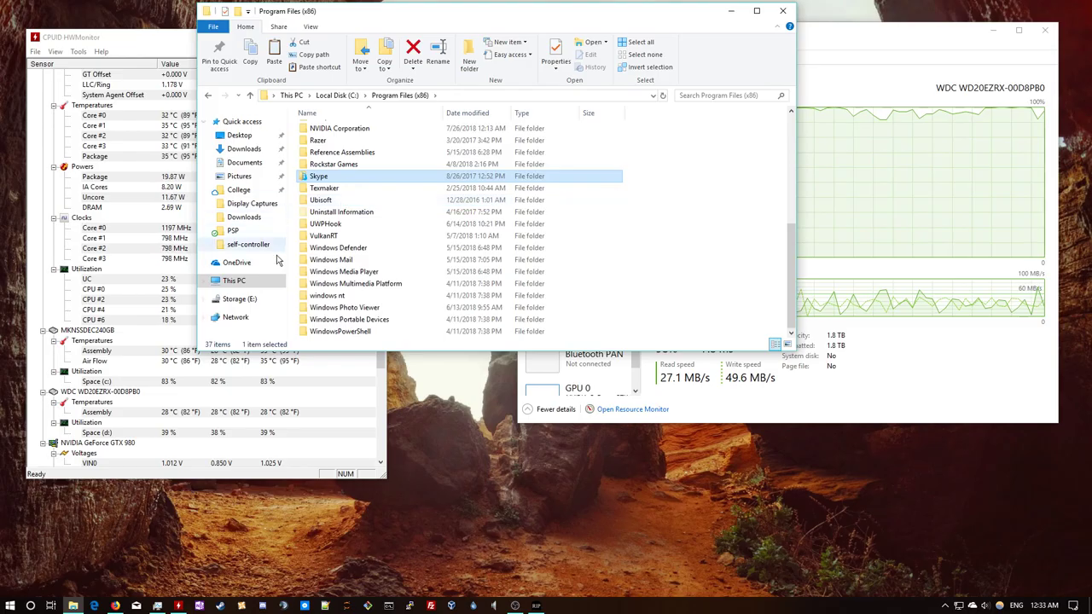
Return to the Sauerbraten folder inside Game Files on Local Disk (D:).
click(233, 281)
double_click(503, 255)
click(400, 142)
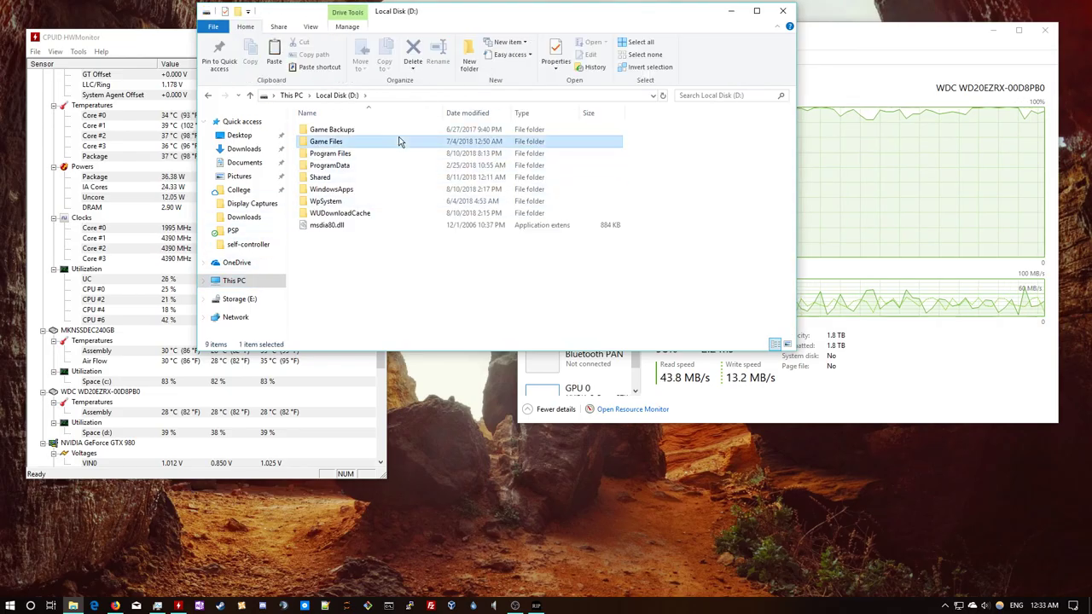
double_click(398, 141)
double_click(334, 142)
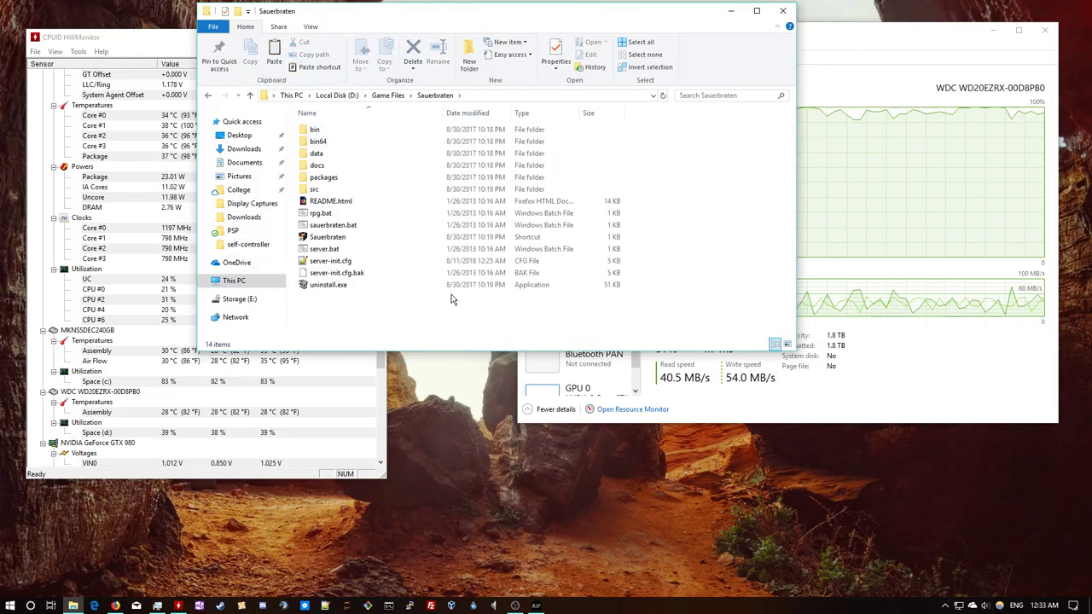
Duplicate server-init.cfg.bak within the Sauerbraten folder.
right_click(355, 273)
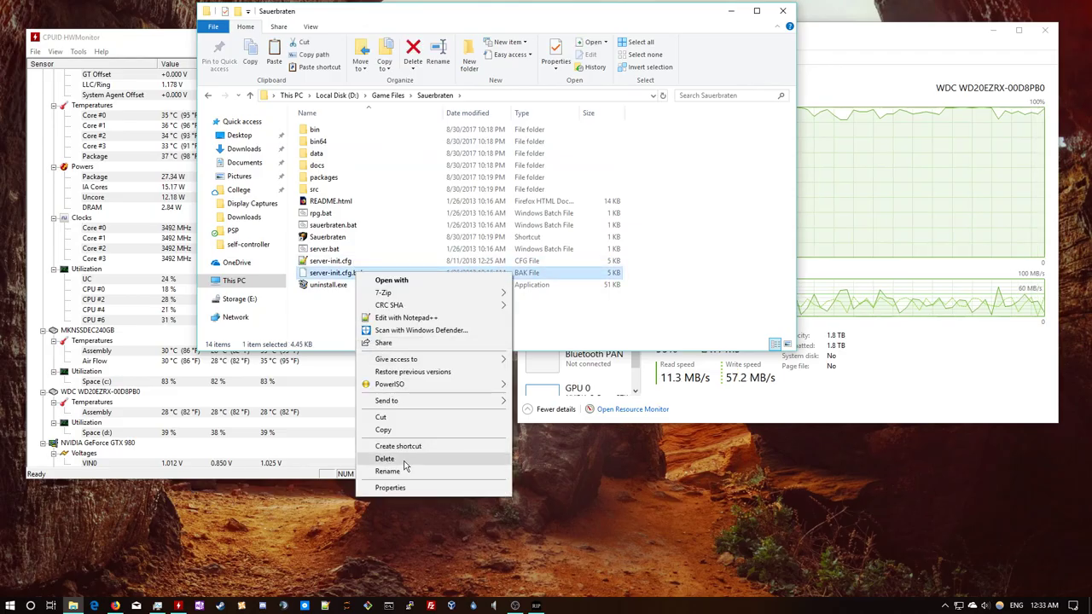
click(383, 430)
right_click(375, 326)
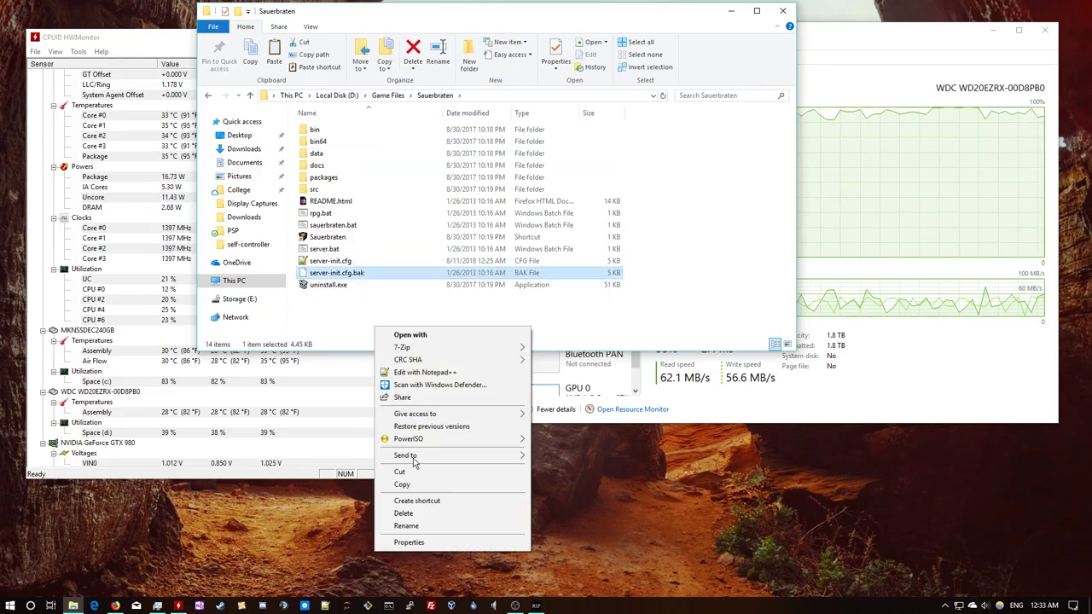
click(341, 300)
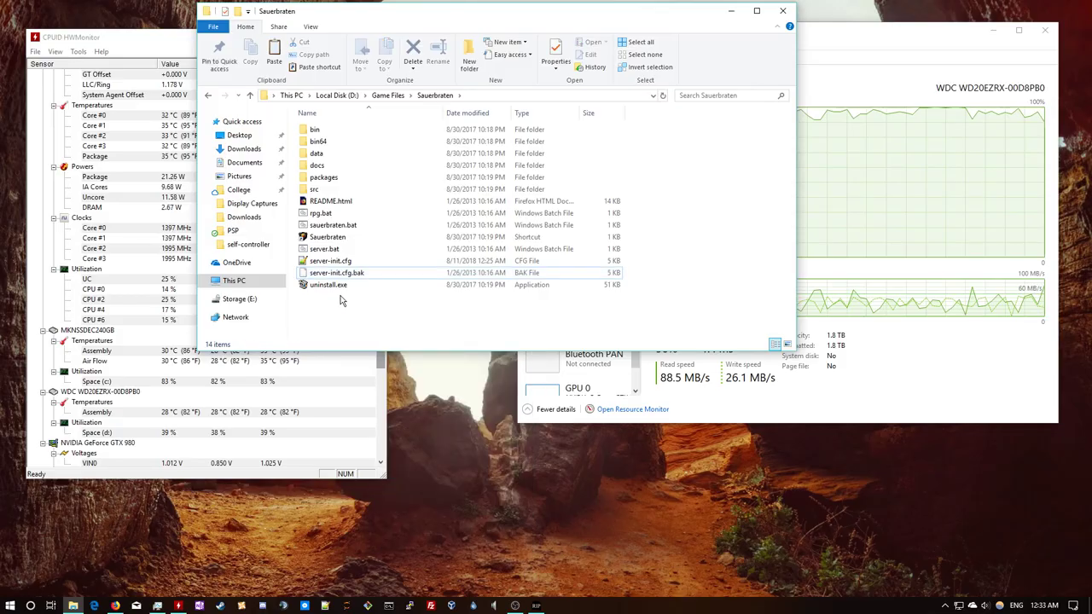
right_click(342, 300)
click(384, 379)
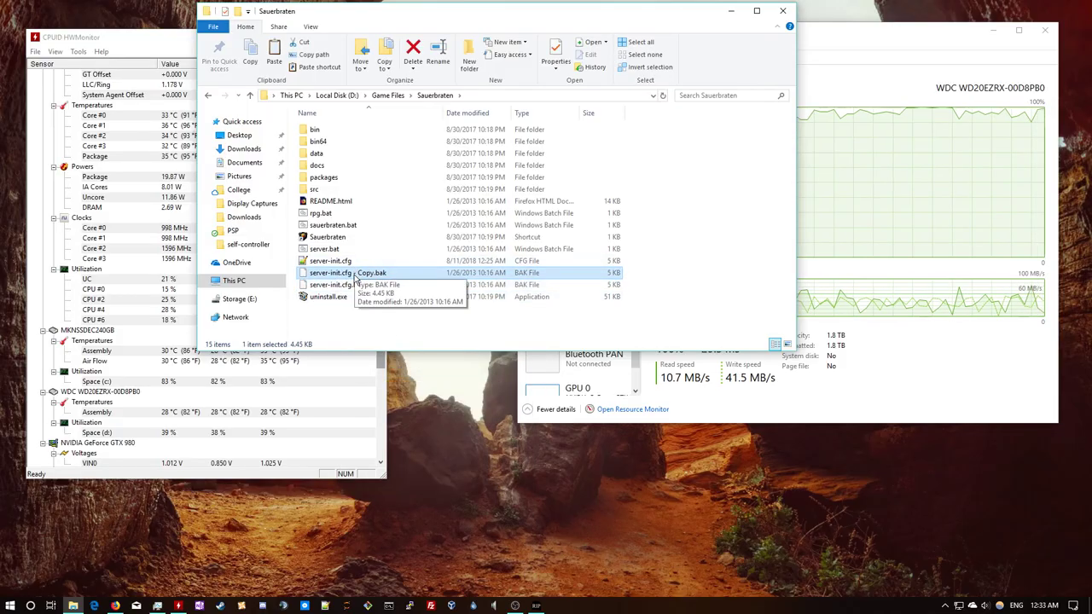
Delete the existing server-init.cfg file from the Sauerbraten folder.
right_click(354, 277)
click(337, 263)
key(Delete)
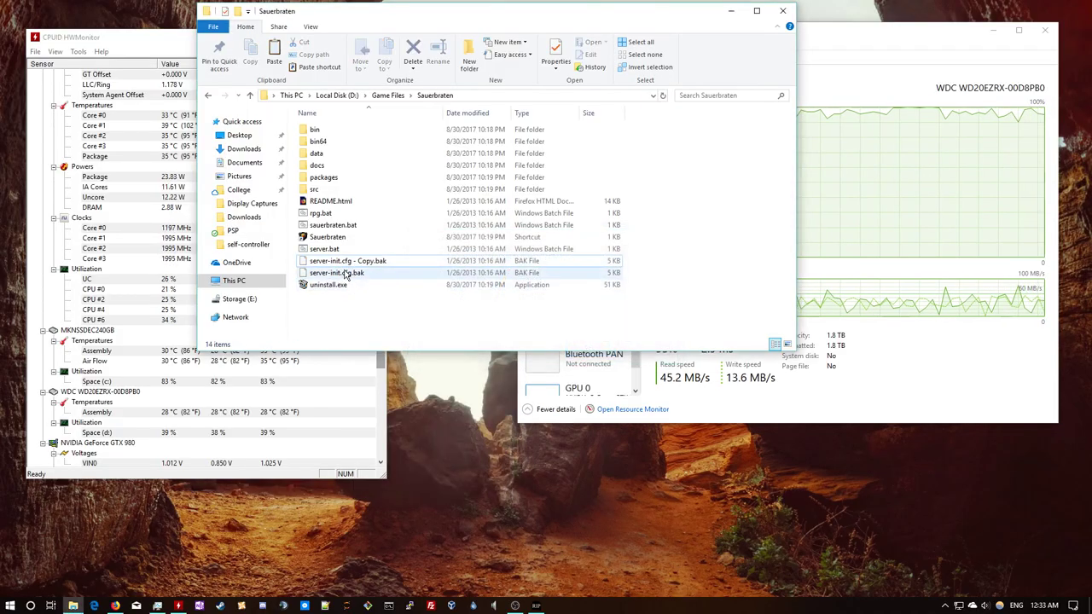
Rename the copy of the backup file as server-init.cfg, accepting the extension change.
right_click(342, 261)
click(371, 463)
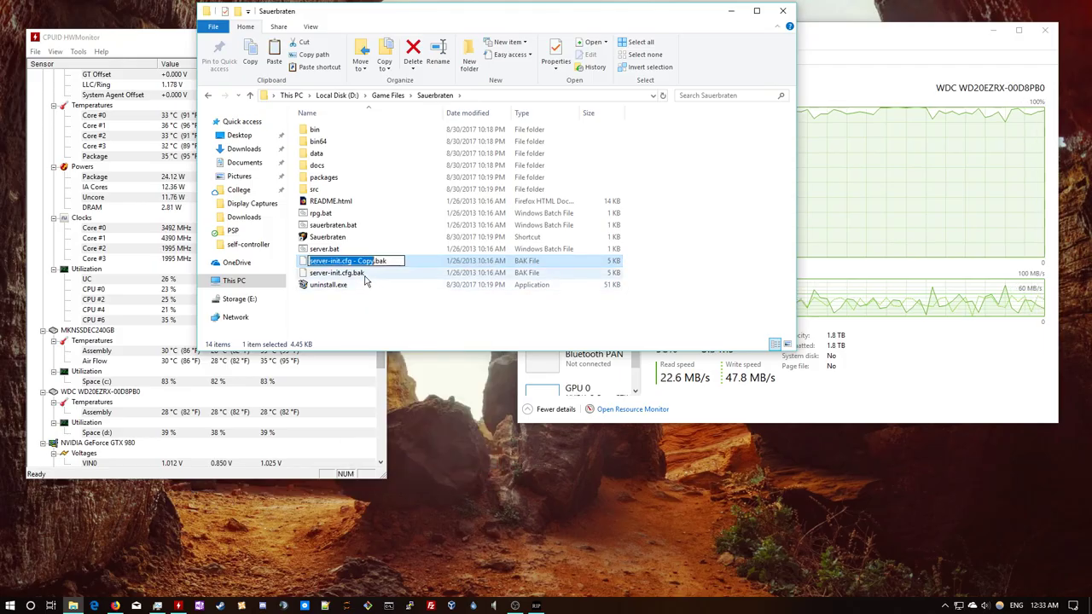
key(End)
key(BackSpace)
key(BackSpace)
key(BackSpace)
key(BackSpace)
key(BackSpace)
key(BackSpace)
key(BackSpace)
key(BackSpace)
key(BackSpace)
key(BackSpace)
key(BackSpace)
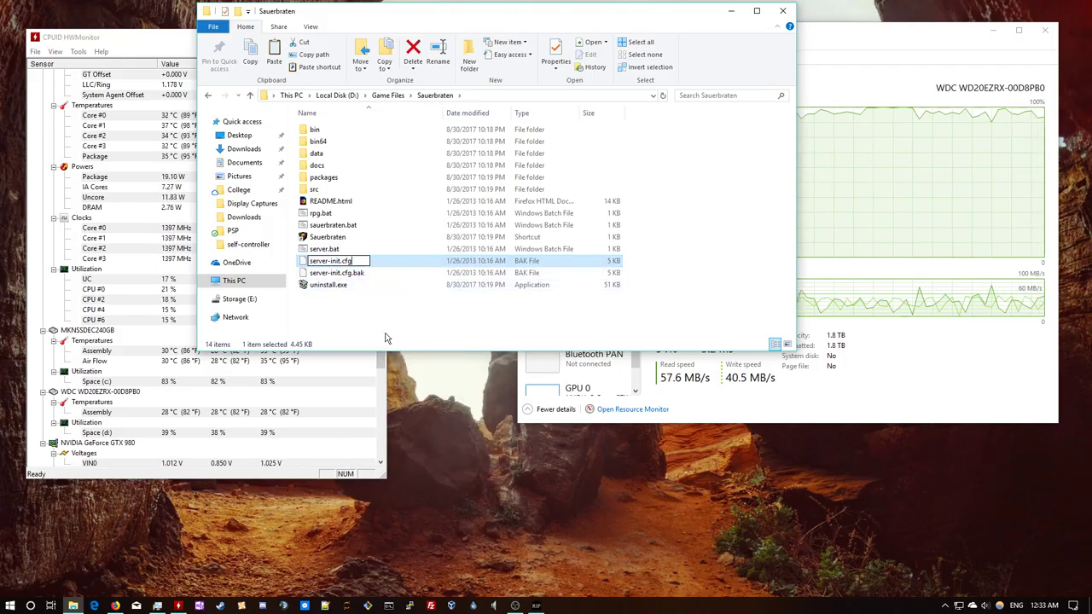
key(Return)
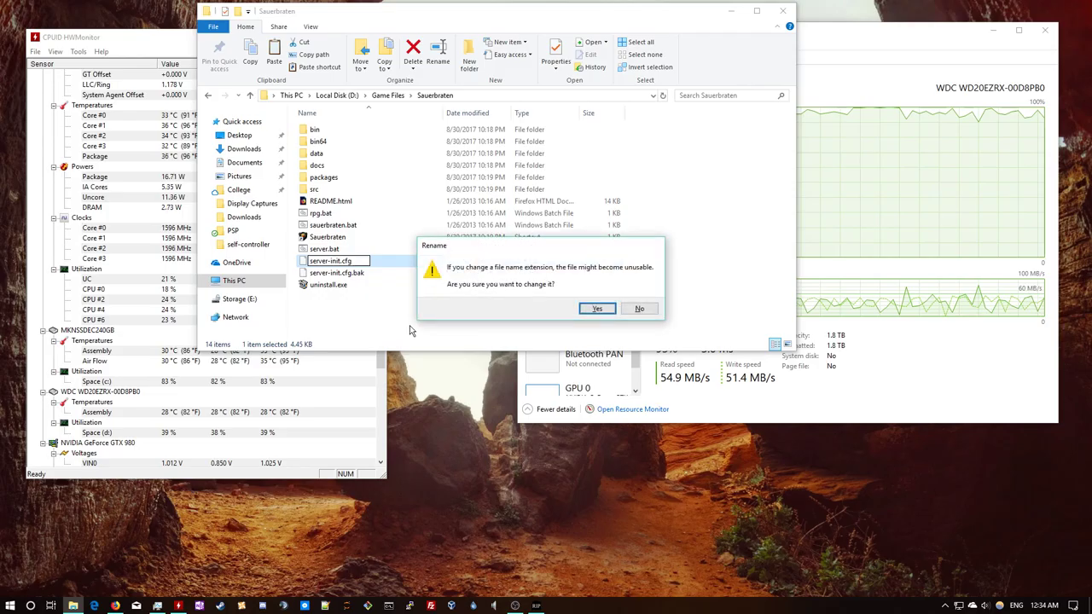
key(Return)
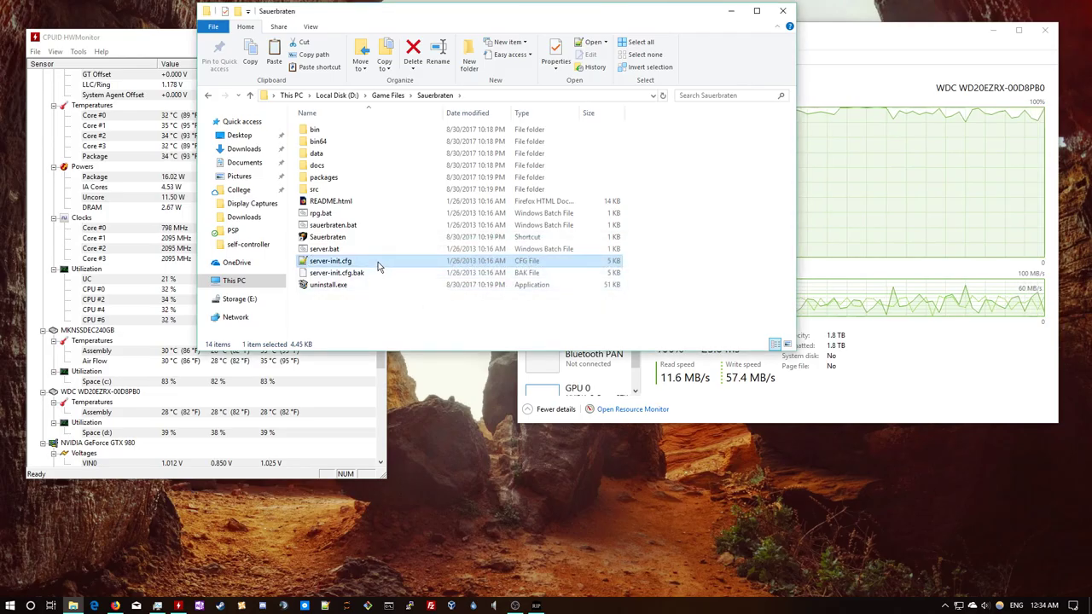
Launch Notepad++ and move its window so that the Sauerbraten file list stays reachable.
right_click(376, 257)
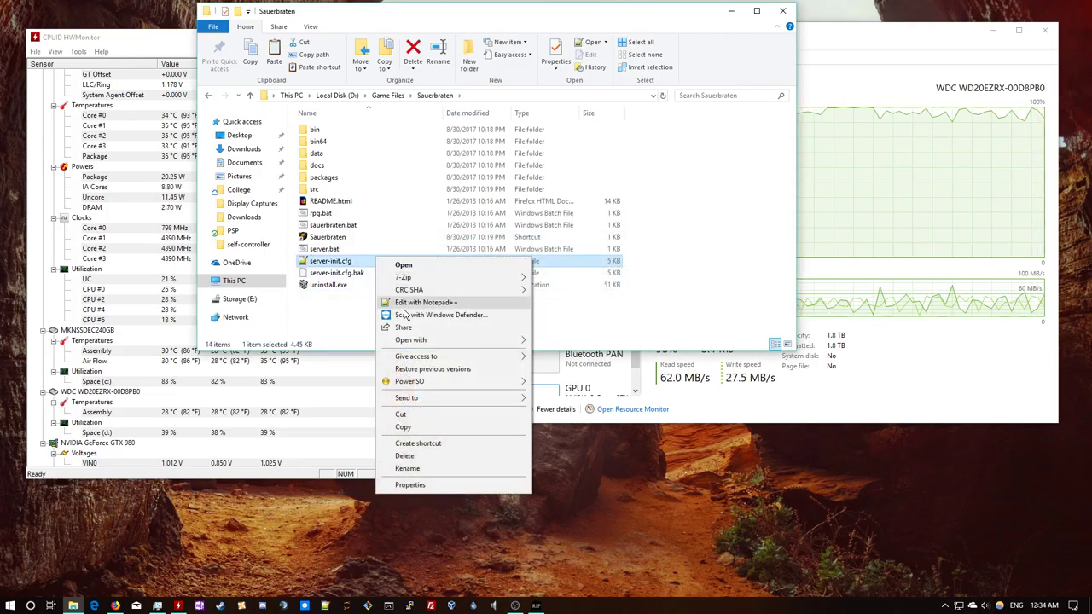
click(346, 315)
key(super)
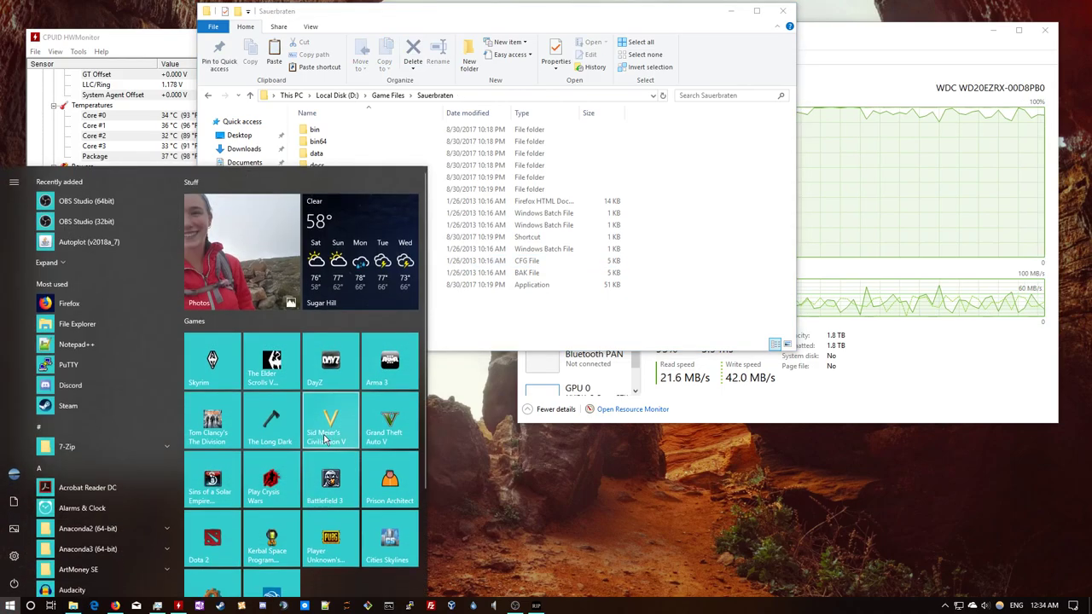
text(notep)
key(Return)
drag(960, 5, 986, 172)
Launch the plain Windows Notepad alongside Notepad++.
key(super)
text(notepad)
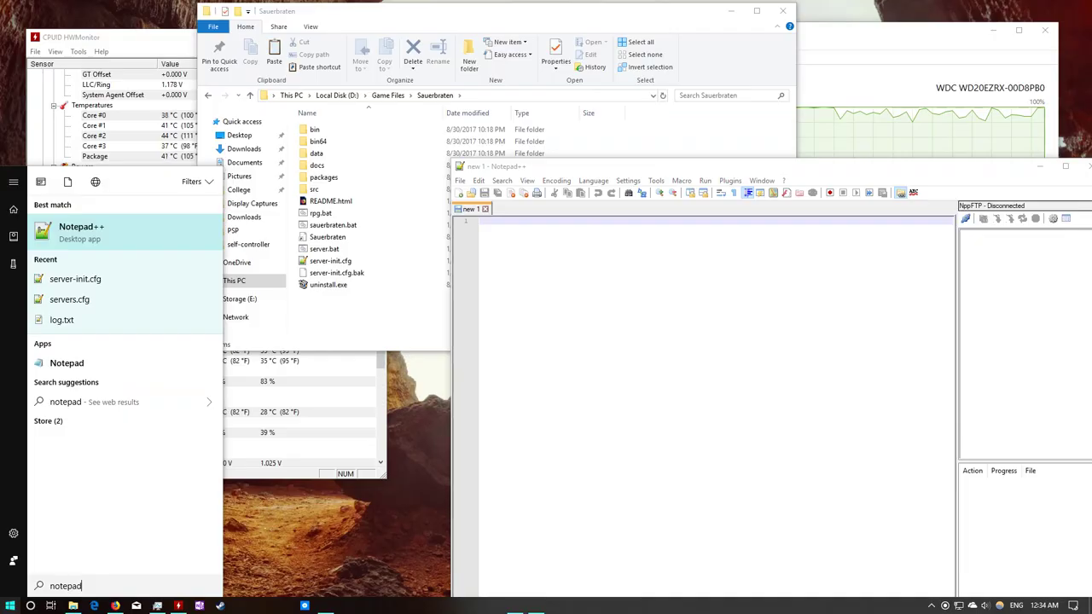
key(Down)
key(Down)
key(Down)
key(Down)
key(Return)
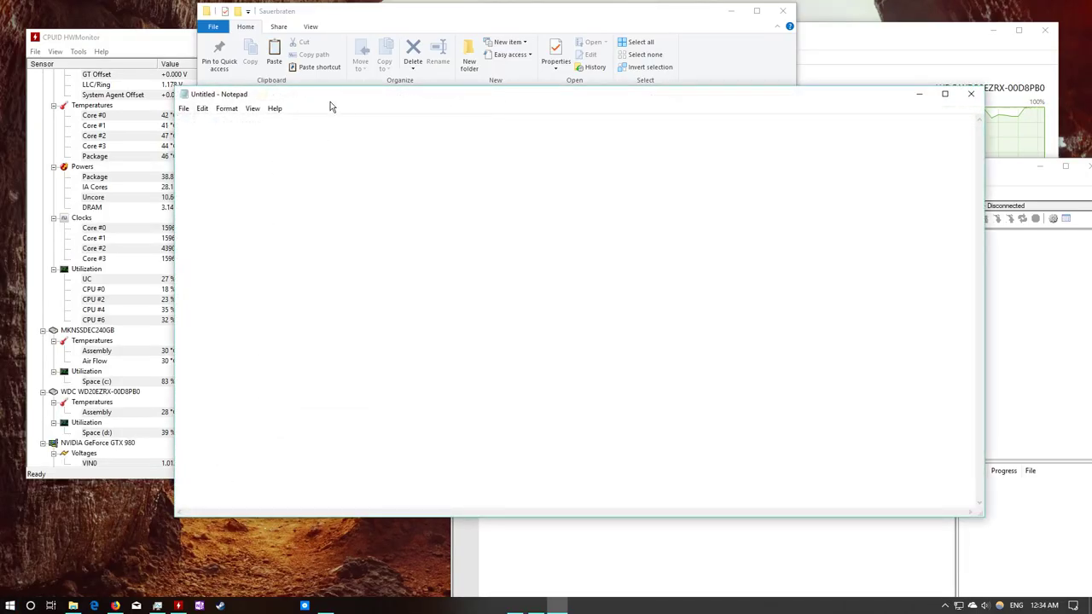
Open server-init.cfg in Notepad, maximize the window, and examine how the file's line breaks are displayed.
click(335, 261)
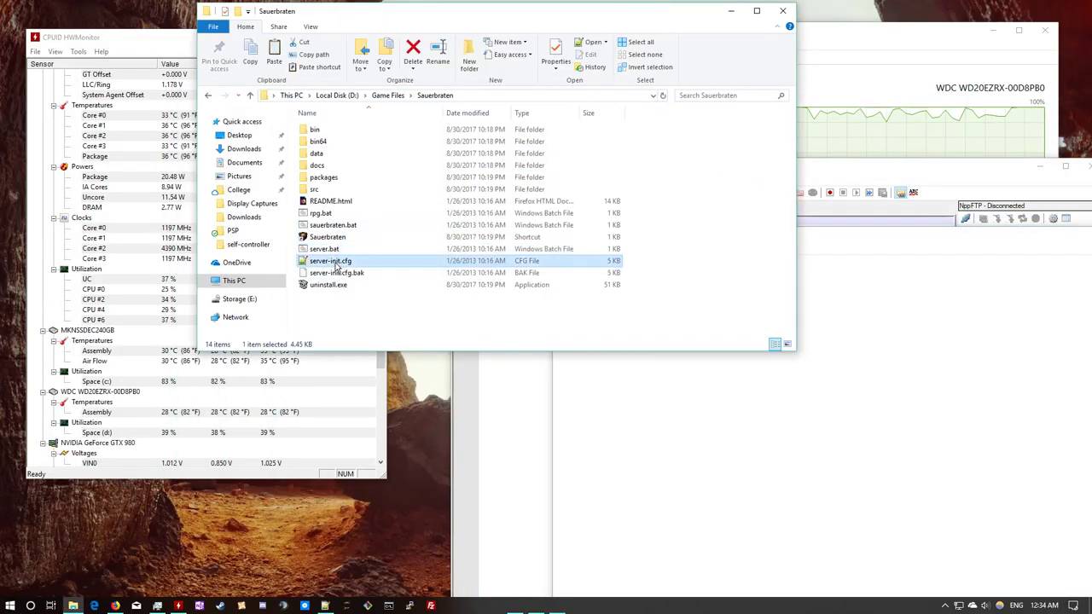
drag(335, 264, 844, 376)
drag(822, 173, 327, 3)
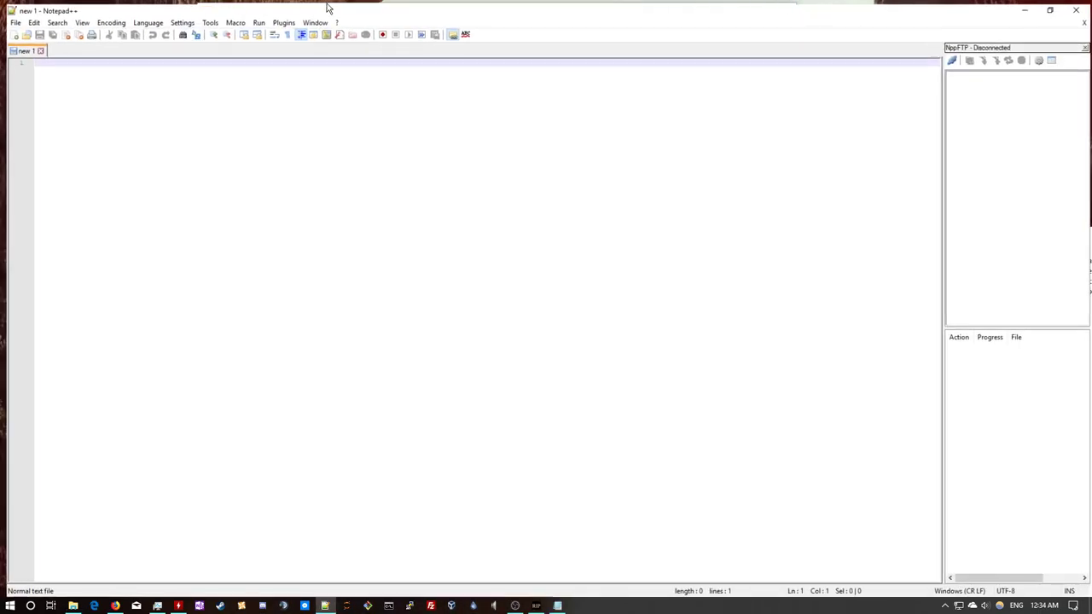
drag(636, 5, 467, 398)
click(966, 260)
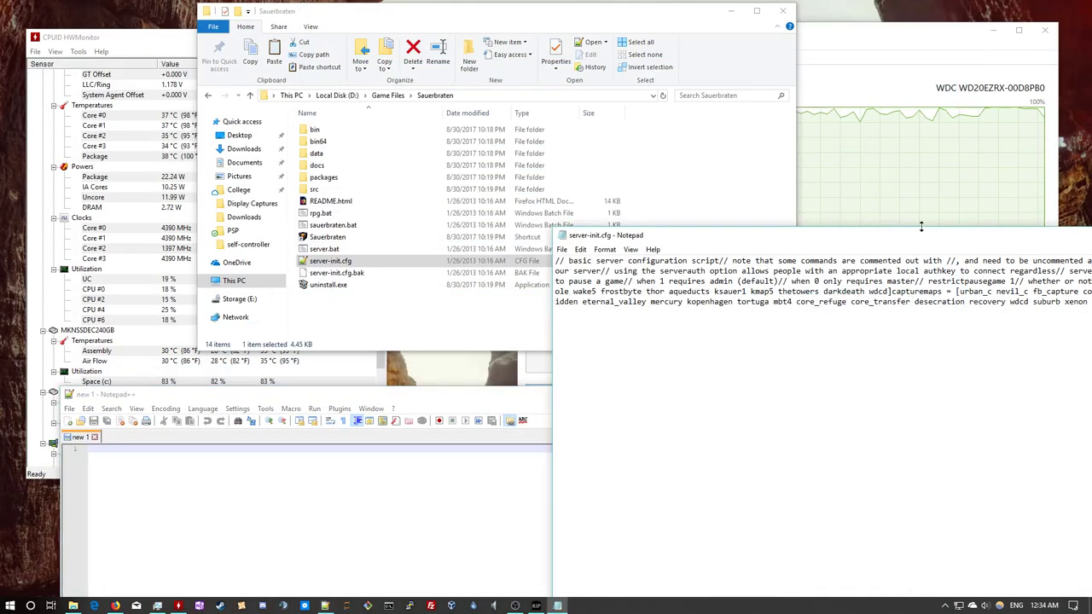
drag(691, 235, 528, 69)
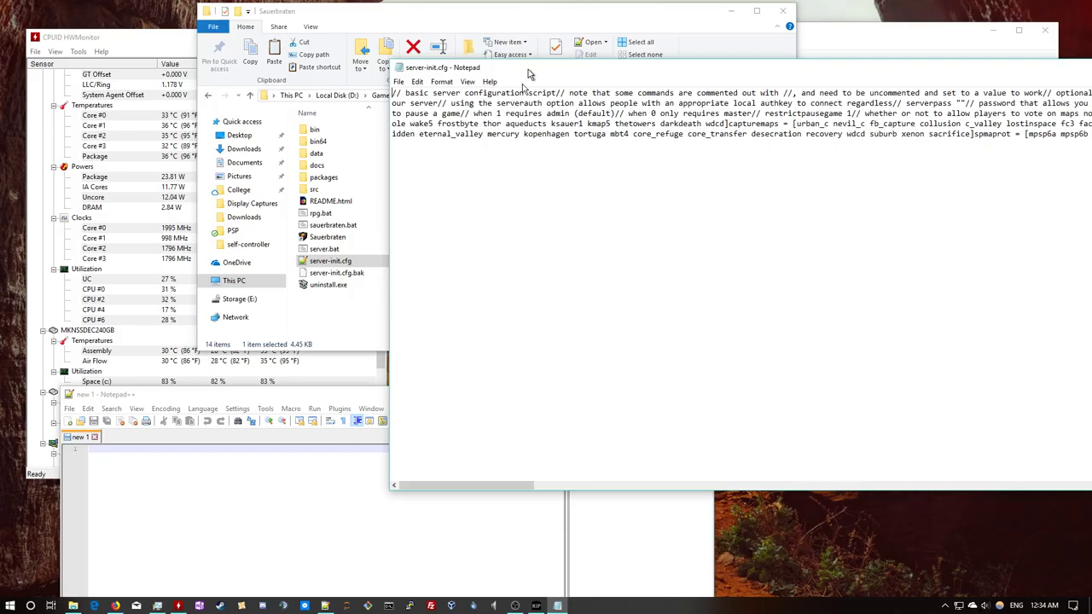
double_click(528, 69)
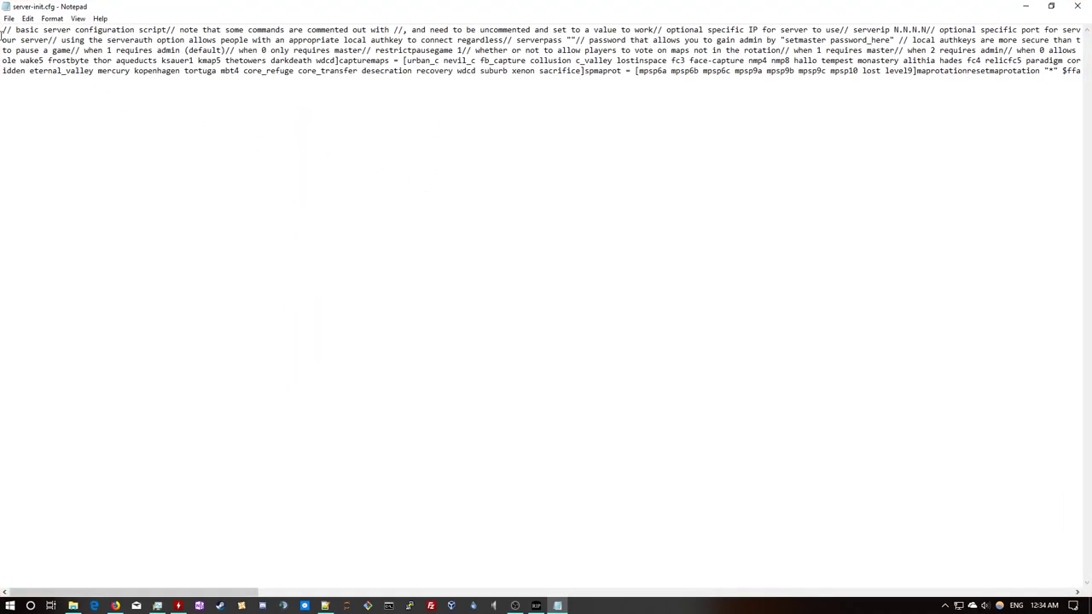
drag(3, 31, 420, 31)
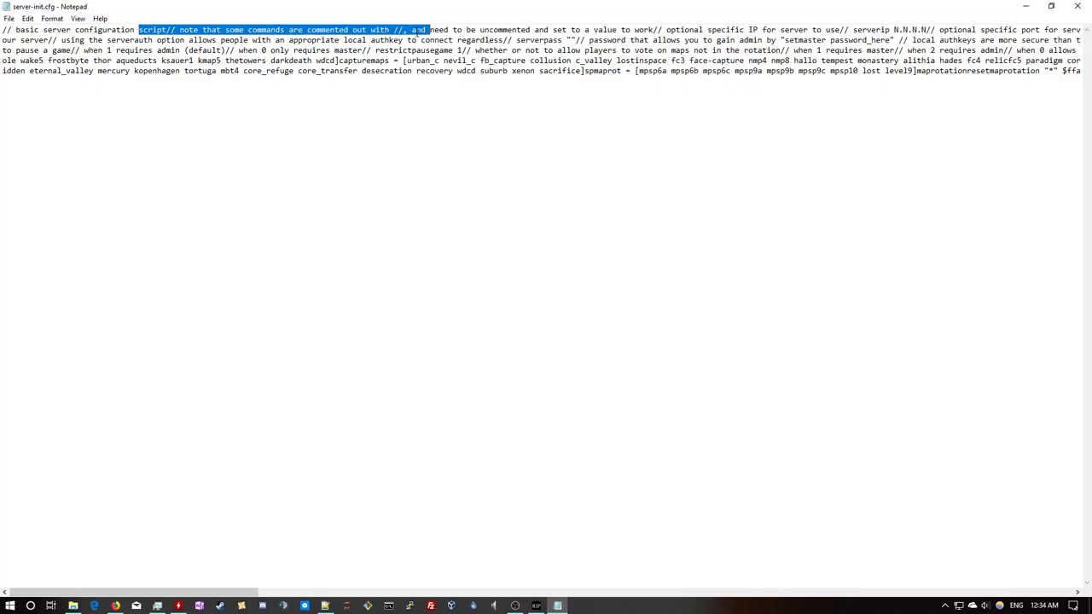
Close Notepad, open server-init.cfg in Notepad++ instead, and maximize the window.
click(1075, 6)
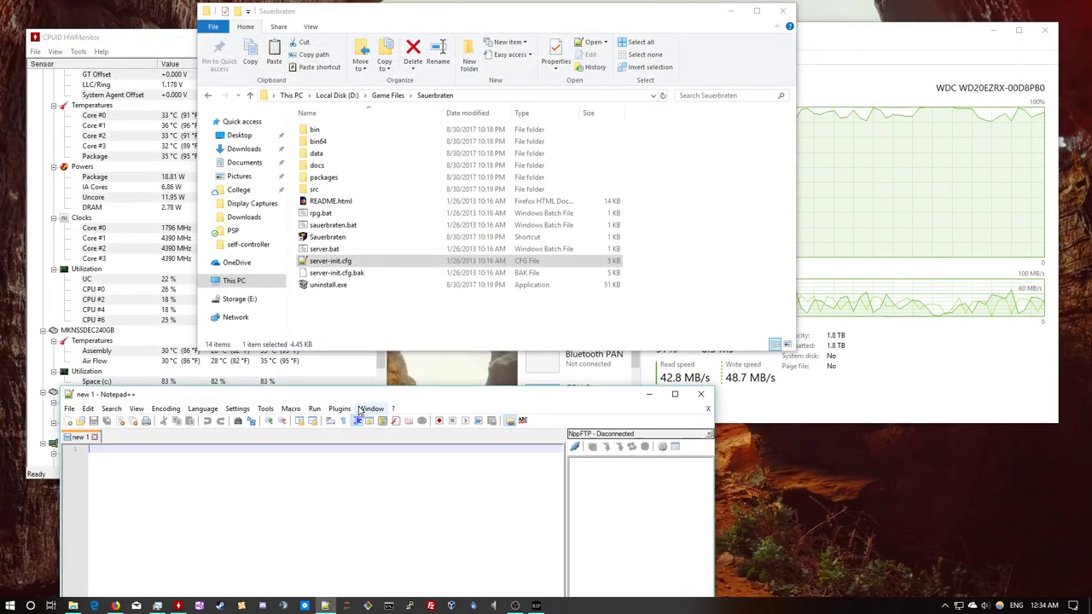
drag(339, 261, 546, 427)
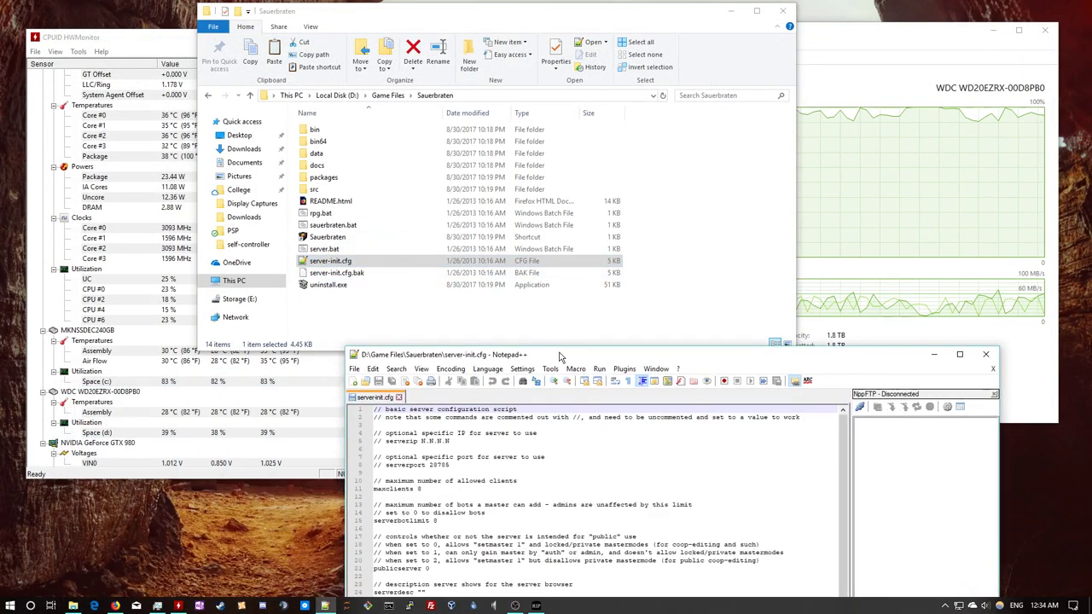
double_click(560, 355)
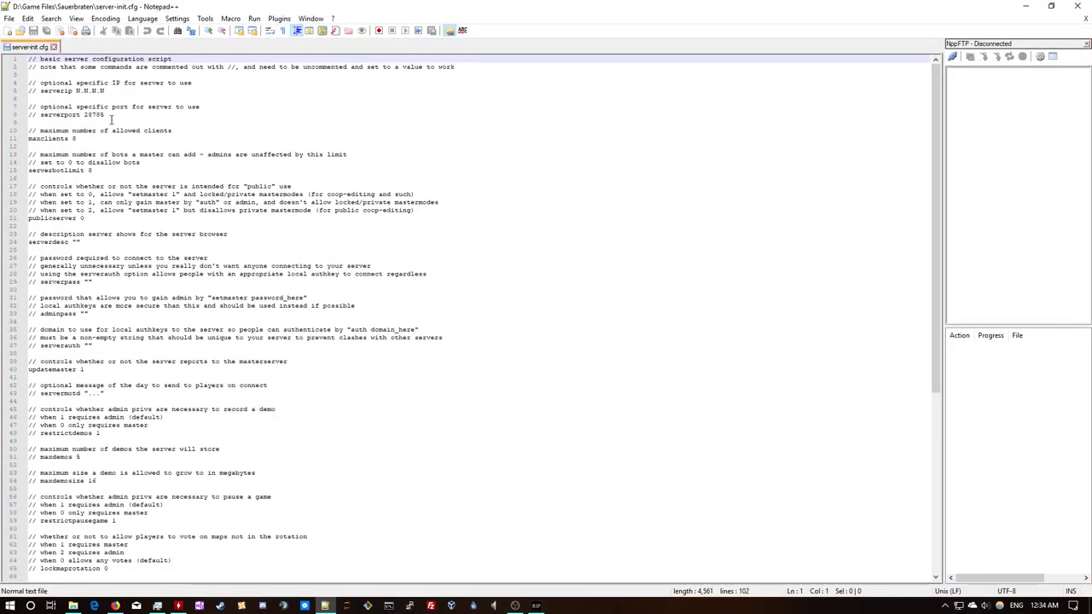
Uncomment the serverport 28785 line in server-init.cfg by removing its leading slashes and space.
click(111, 119)
key(Up)
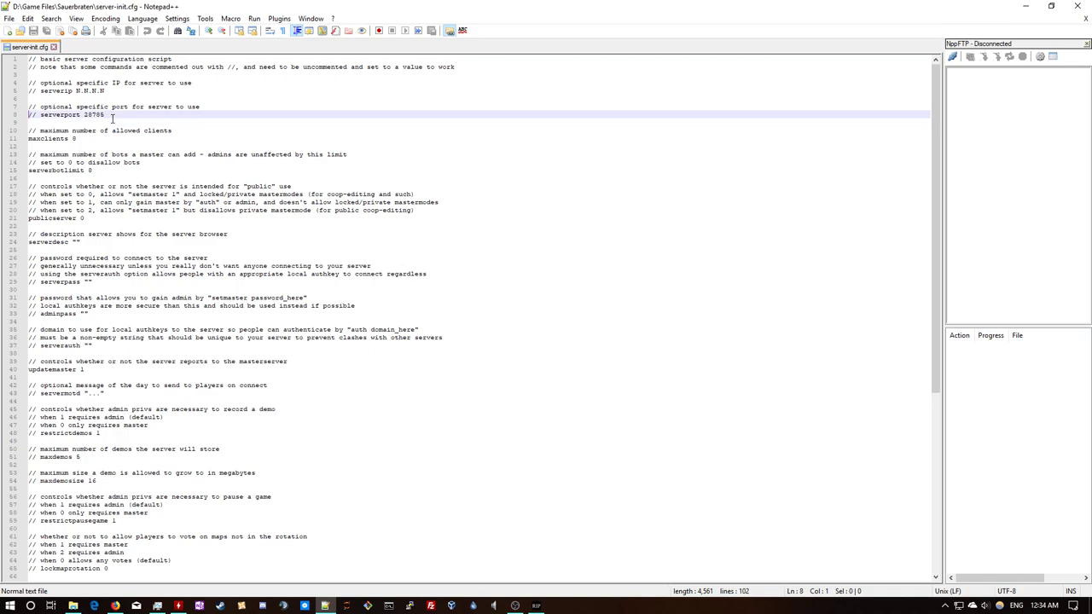
scroll(247, 263, down, 5)
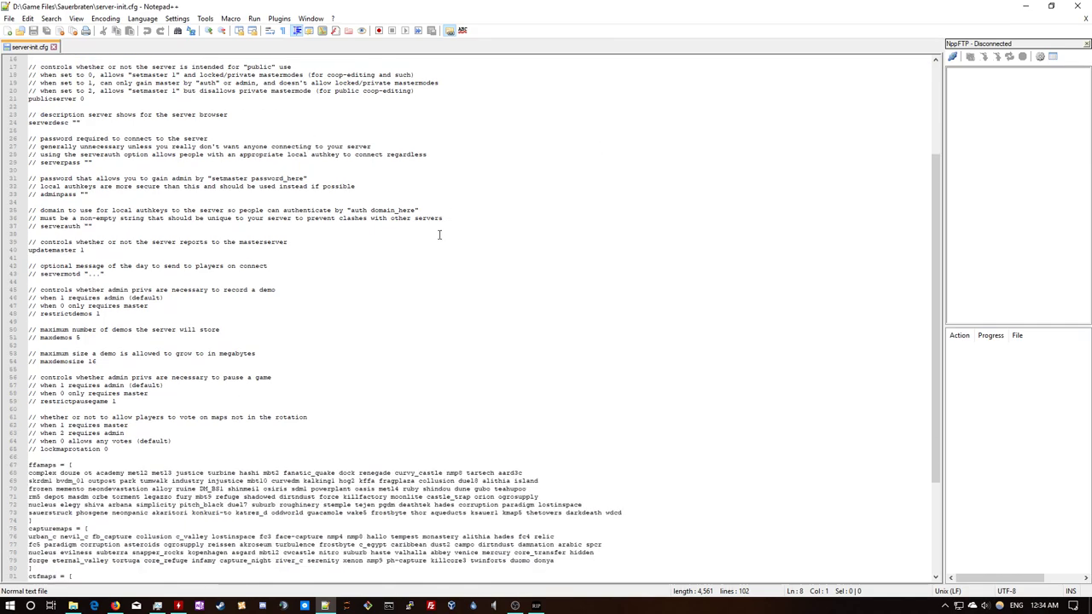
scroll(416, 226, up, 5)
double_click(61, 114)
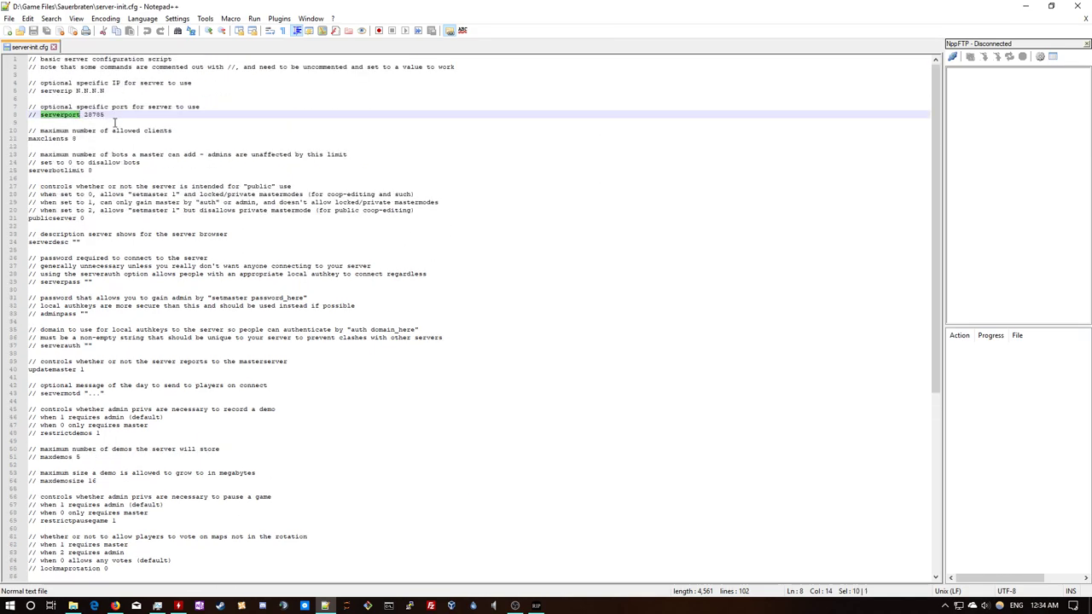
click(108, 119)
key(Up)
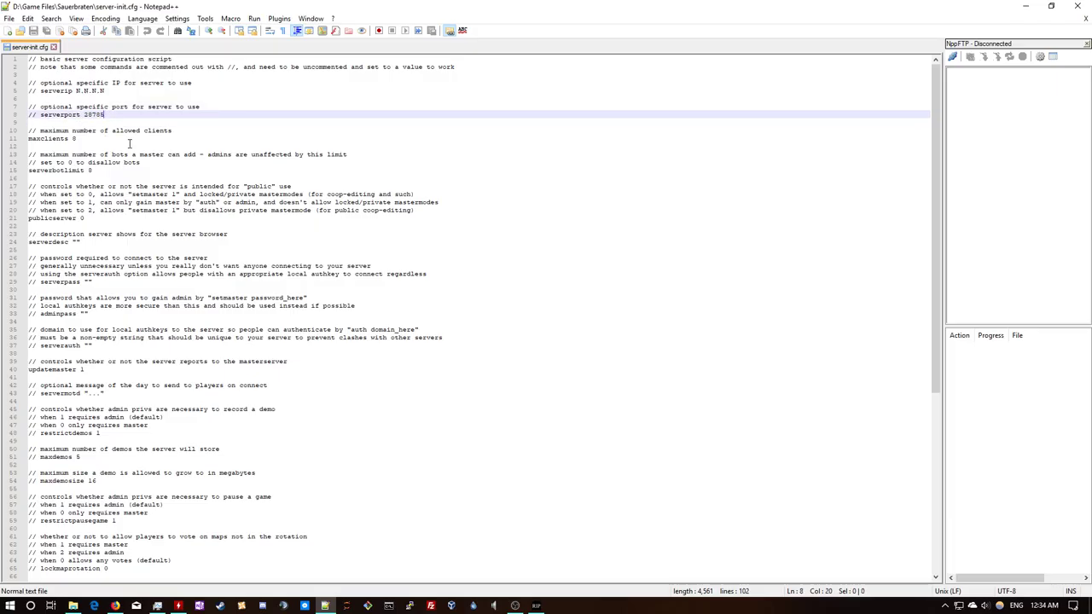
key(shift+Right)
key(shift+Right)
key(shift+Right)
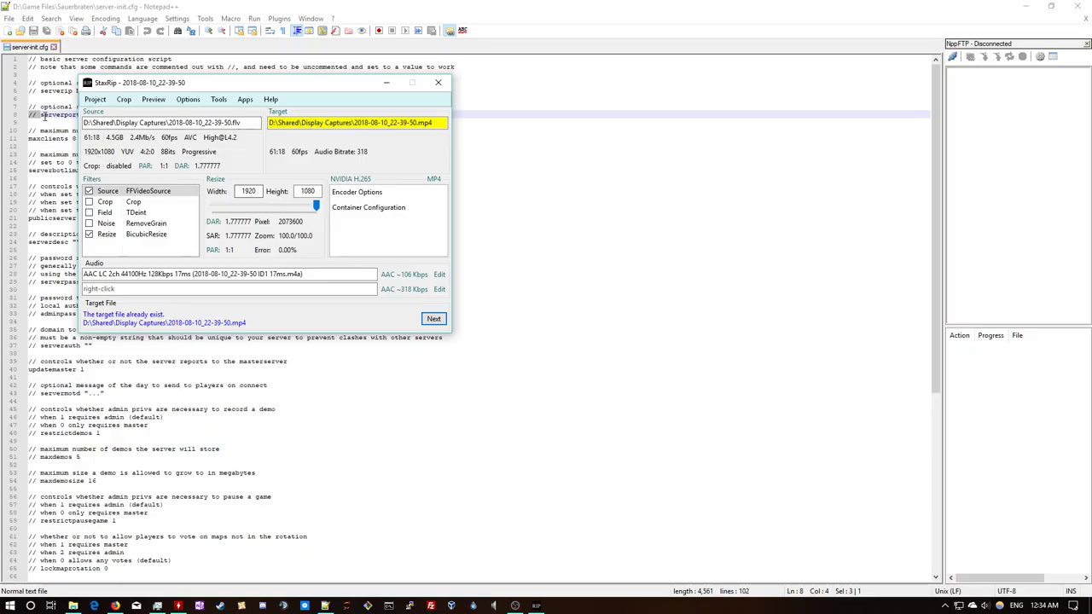
click(41, 114)
key(shift+Home)
key(Delete)
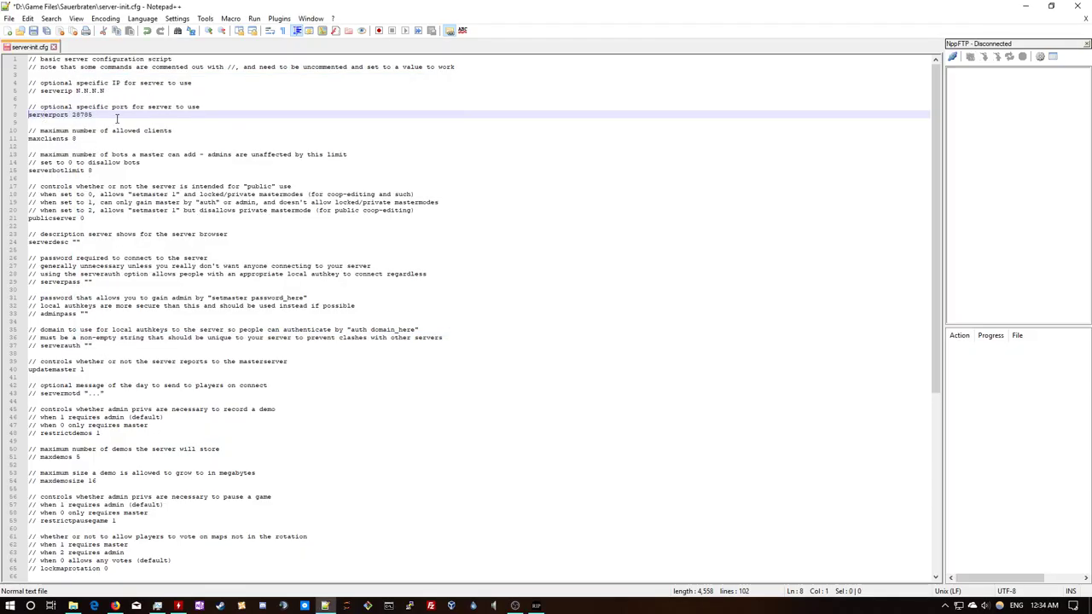
Set the server description in serverdesc to "Hello Server 5".
key(Down)
click(77, 242)
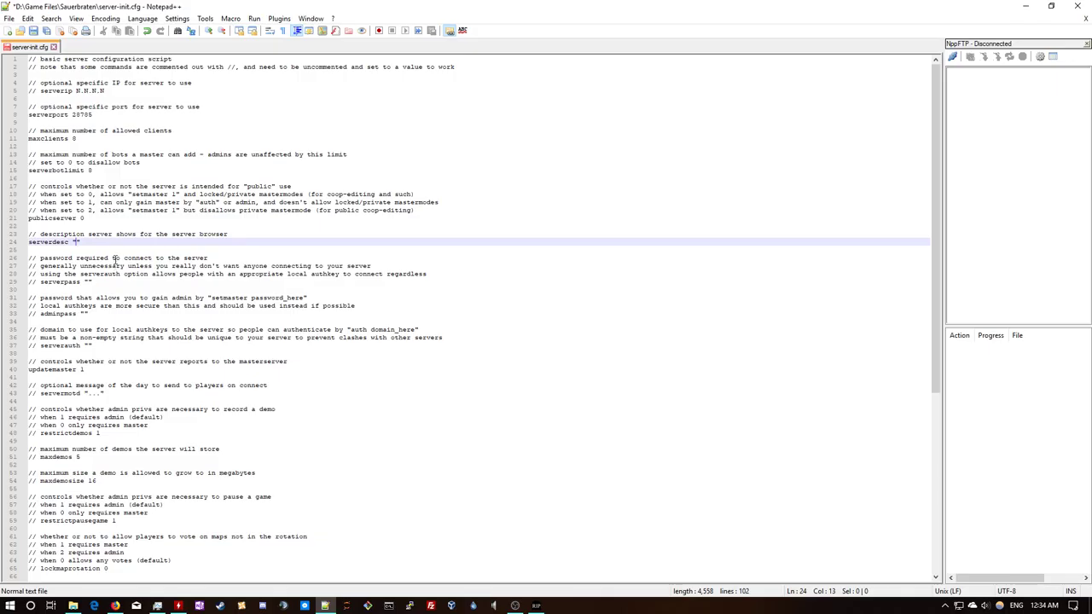
text(Hello Server 5)
click(116, 258)
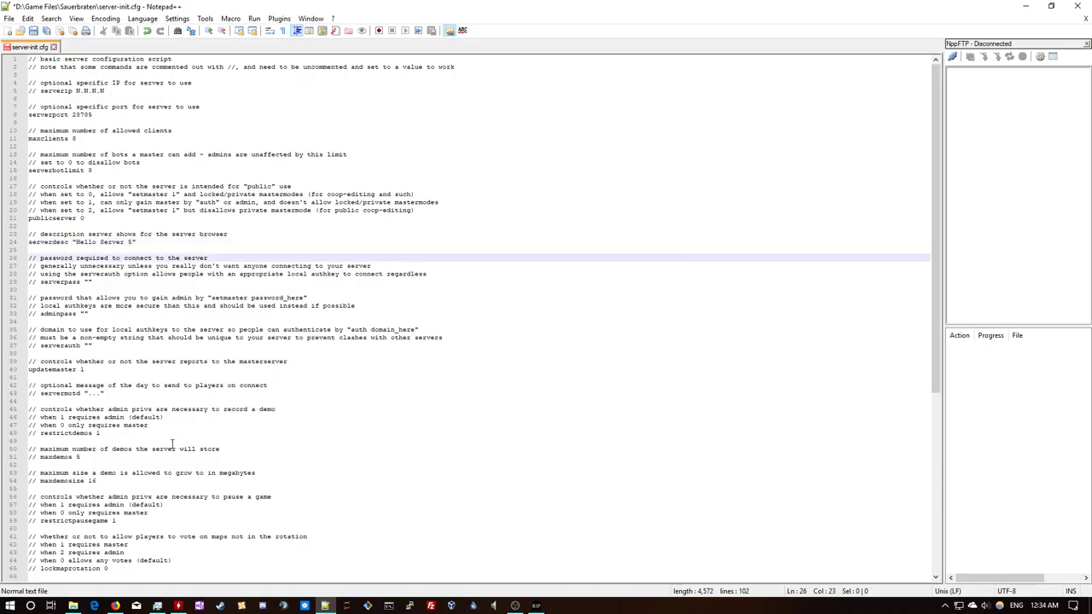
Highlight the updatemaster line while reviewing the remaining settings, and save server-init.cfg.
scroll(171, 452, down, 7)
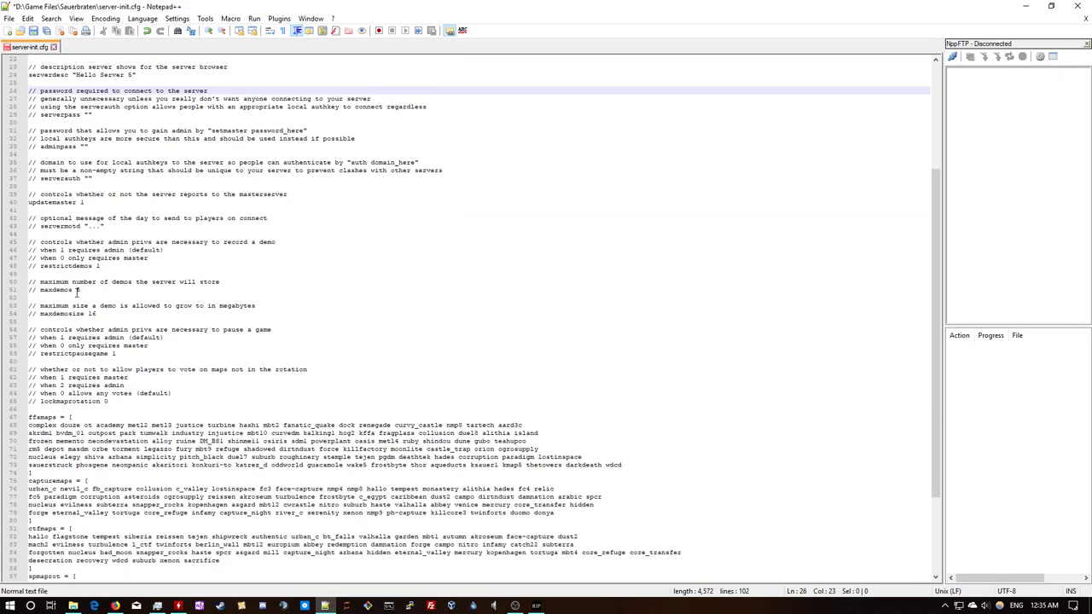
drag(89, 203, 28, 205)
scroll(220, 246, up, 5)
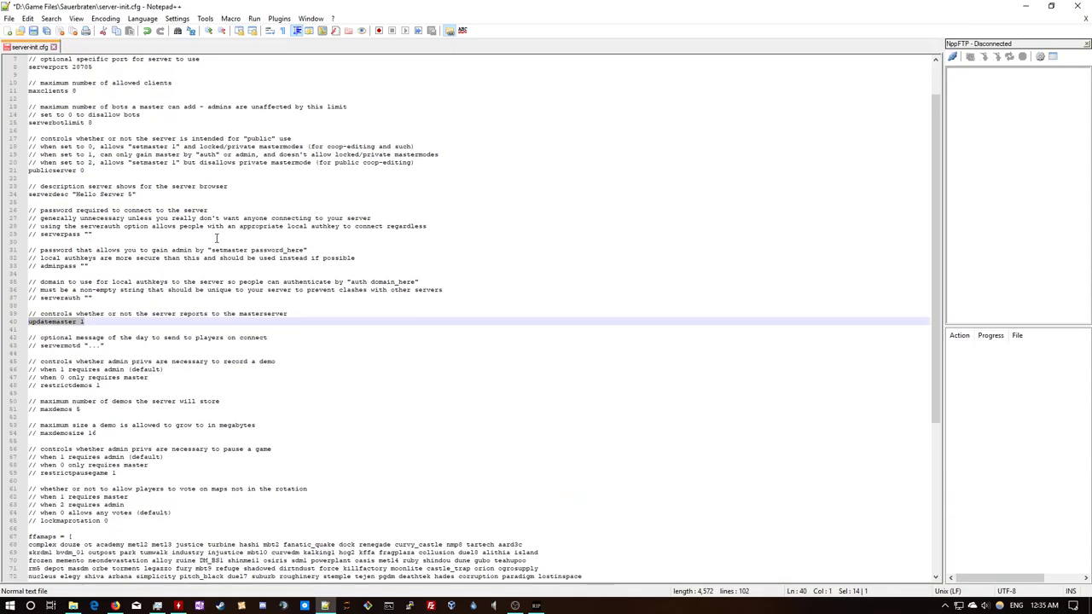
scroll(217, 239, up, 2)
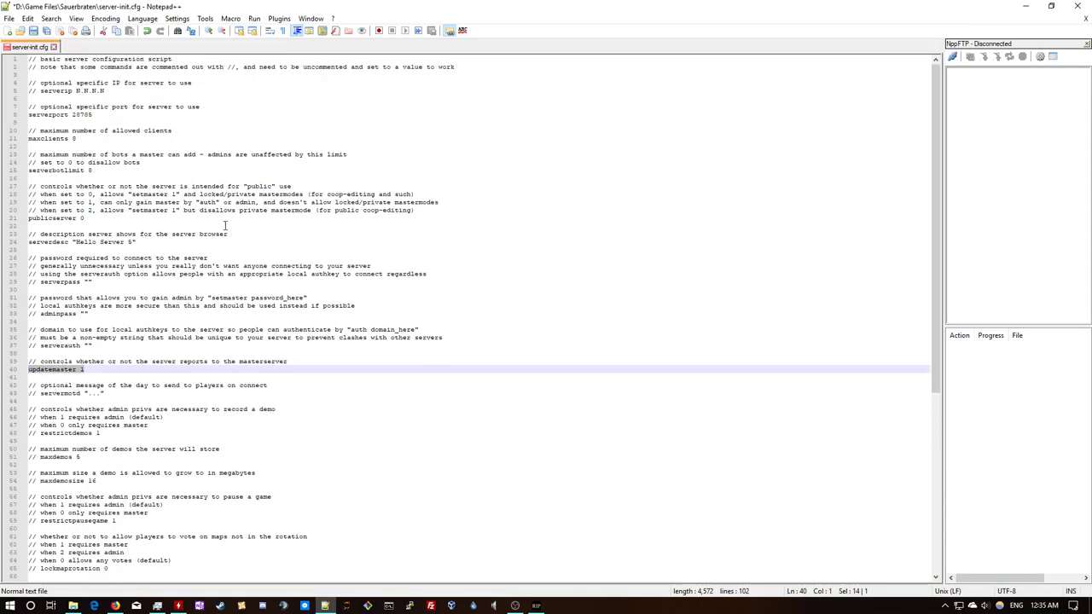
click(34, 30)
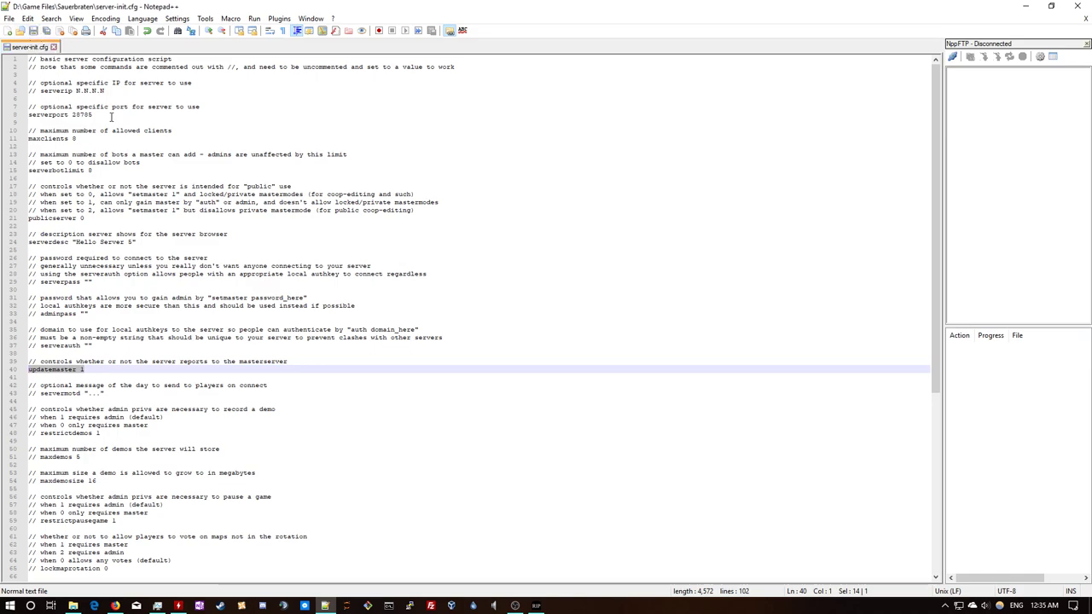
Try commenting out the updatemaster line with //, and remove the slashes again.
click(92, 369)
key(shift+Home)
key(Left)
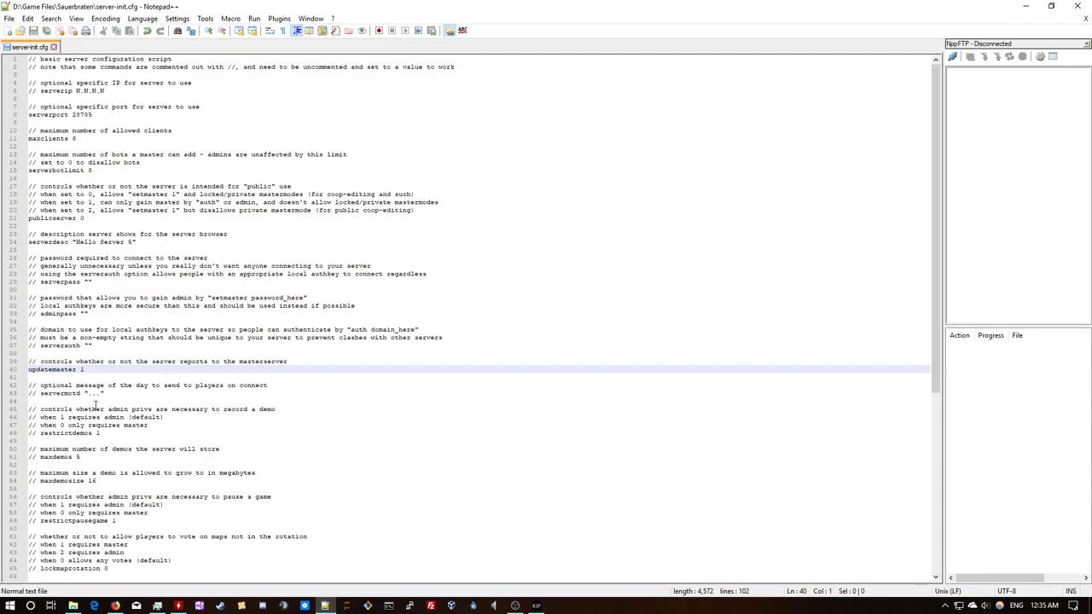
double_click(44, 370)
click(89, 369)
key(shift+Home)
key(Left)
text(//)
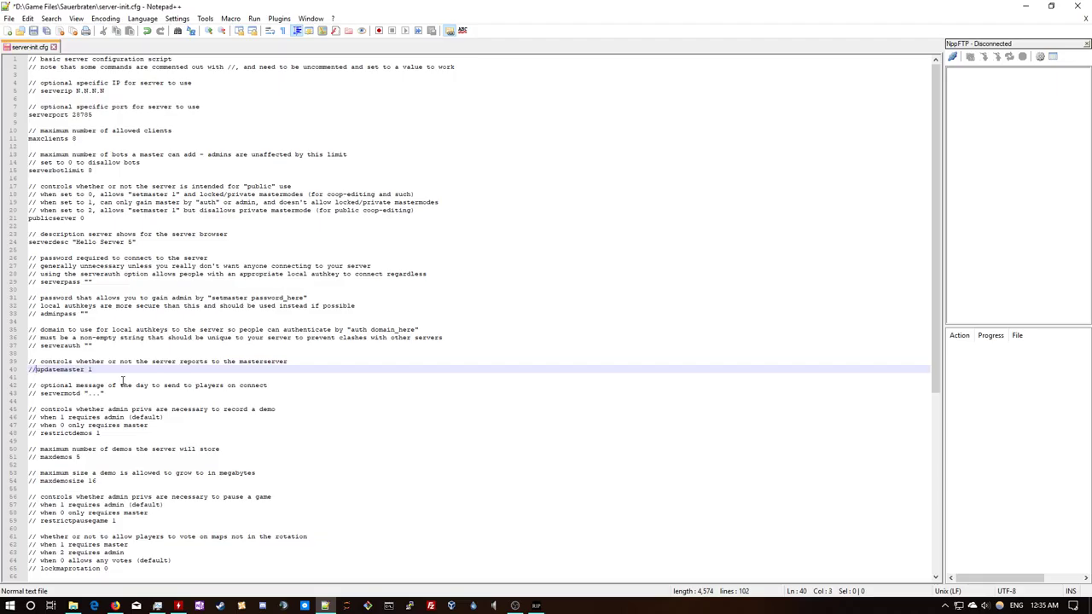
key(BackSpace)
key(BackSpace)
Recheck the serverdesc and serverport lines, save server-init.cfg, and close Notepad++.
click(112, 242)
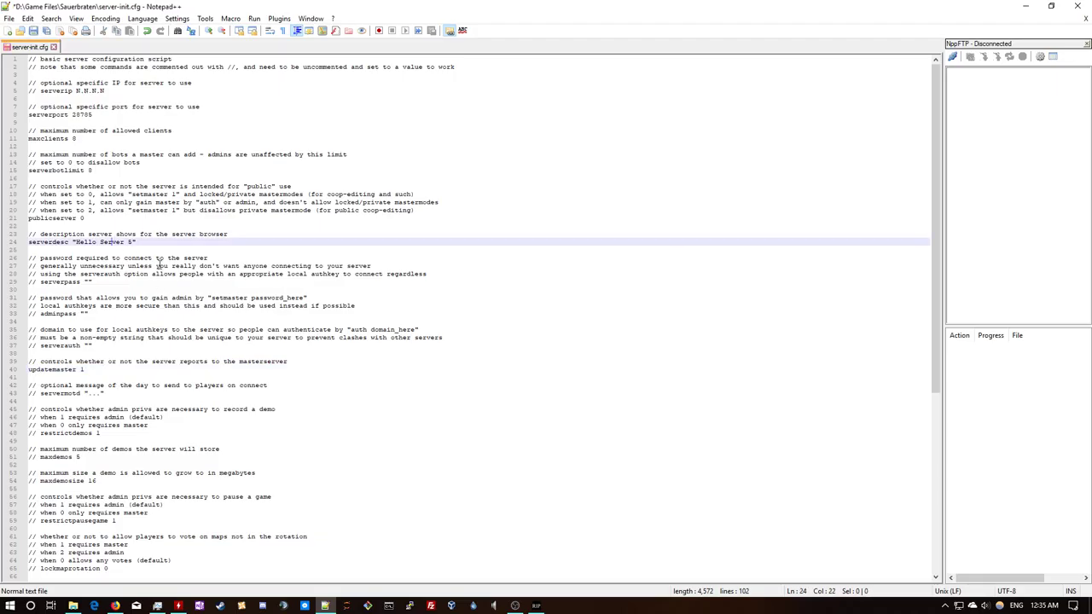
click(43, 114)
drag(93, 115, 3, 115)
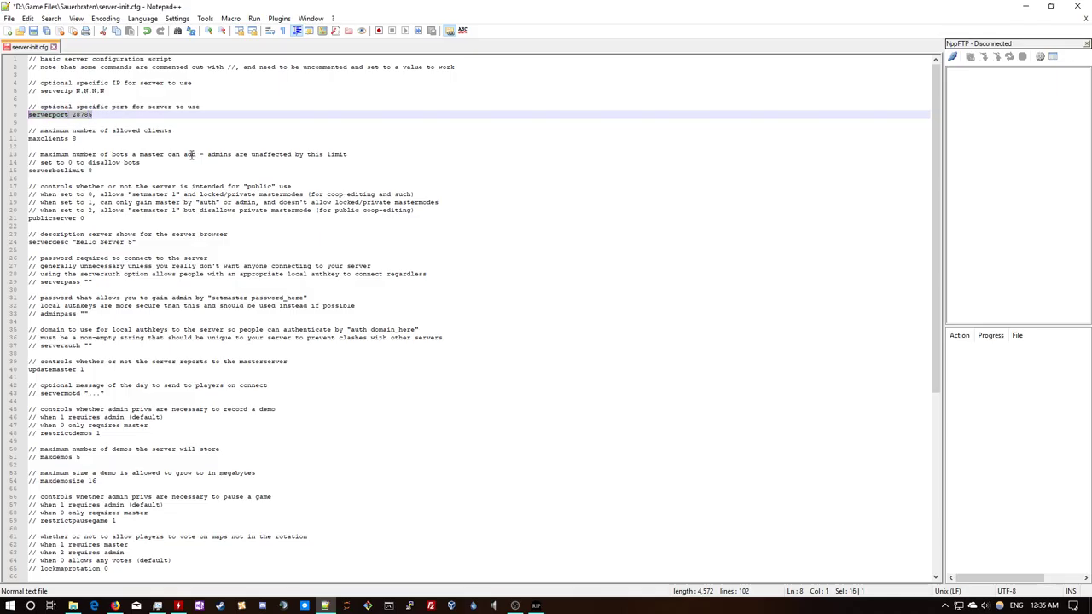
click(100, 115)
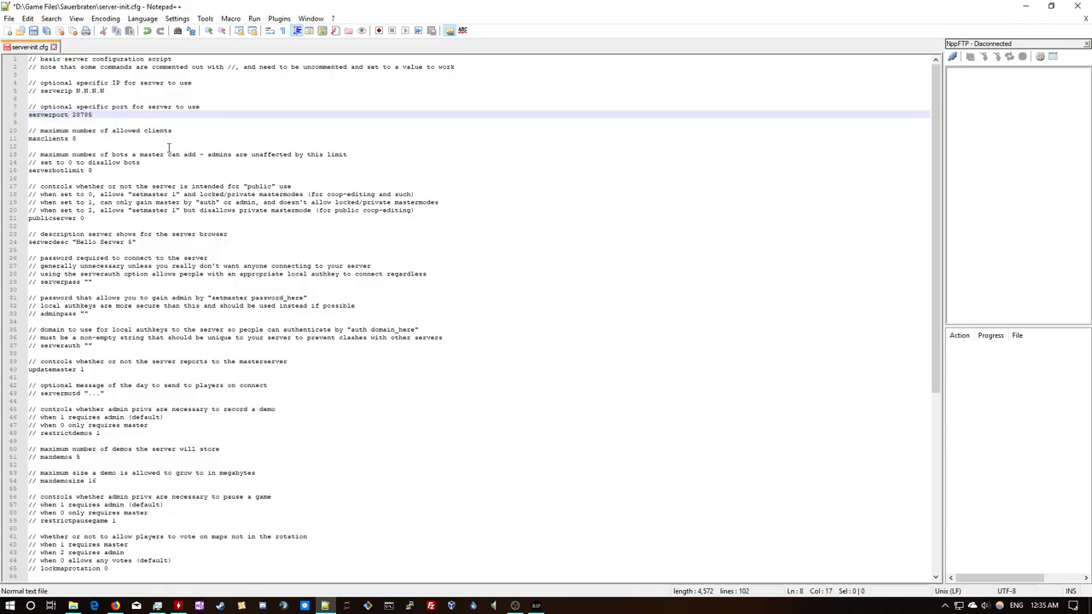
key(ctrl+s)
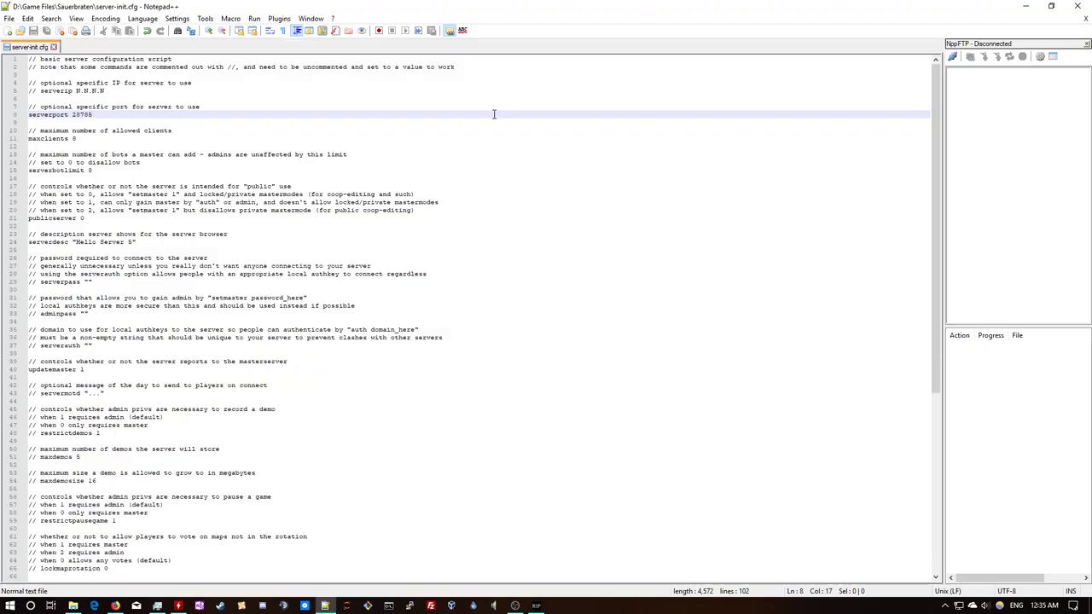
click(1078, 7)
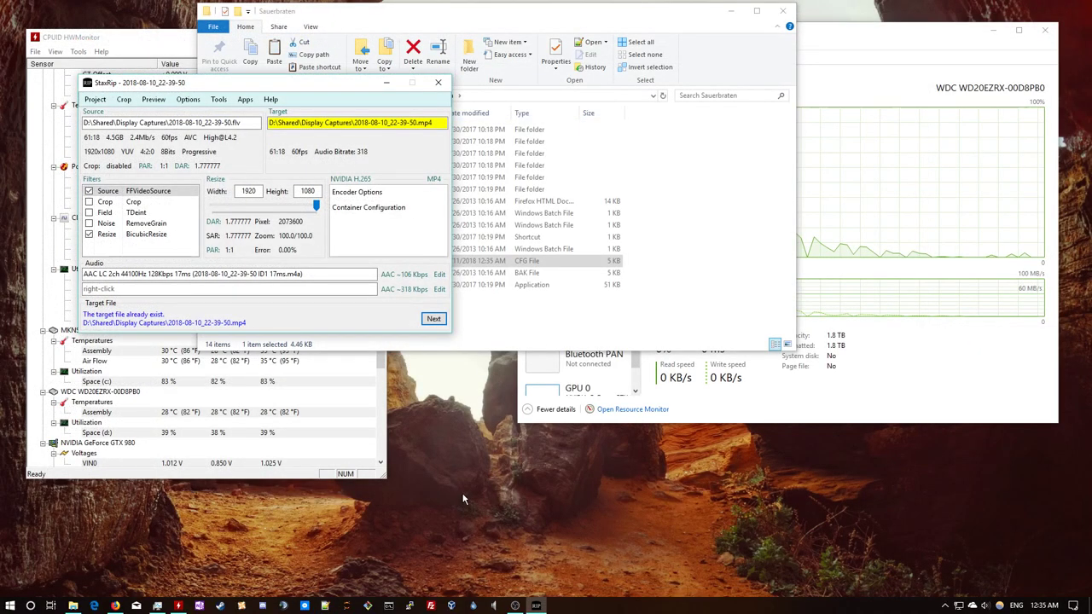
Bring up the Sauerbraten folder briefly, switch to Firefox on the EdgeOS Port Forwarding page, and maximize its window.
click(73, 605)
click(438, 335)
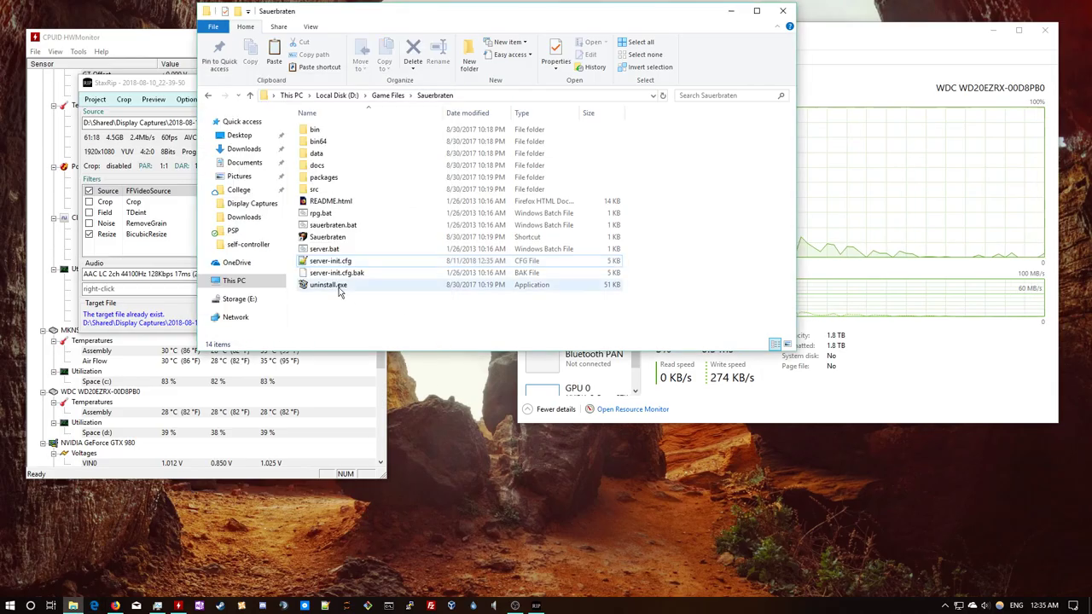
click(115, 605)
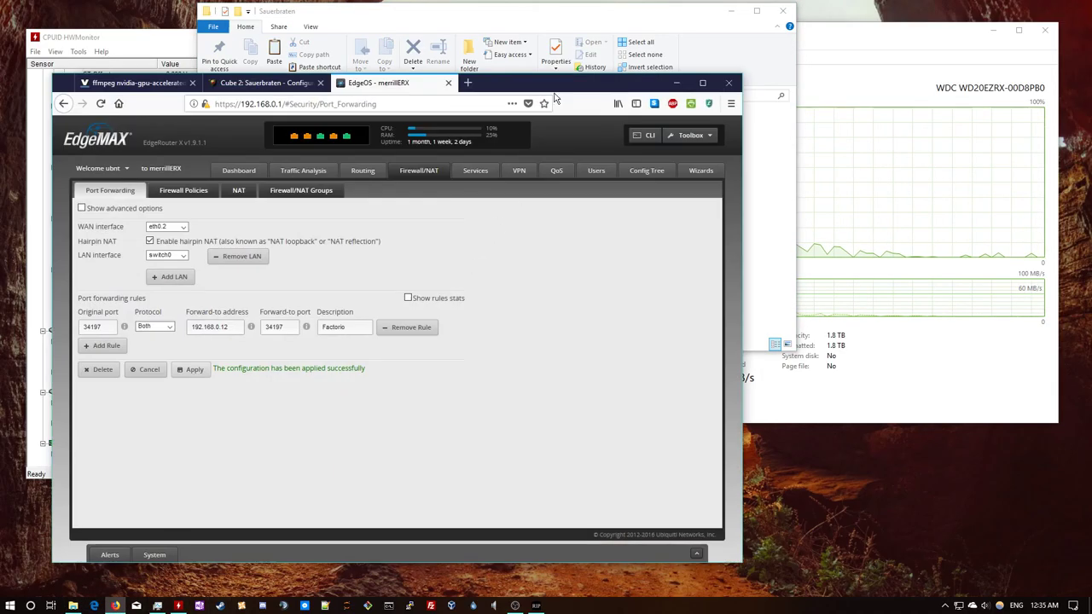
key(super+Up)
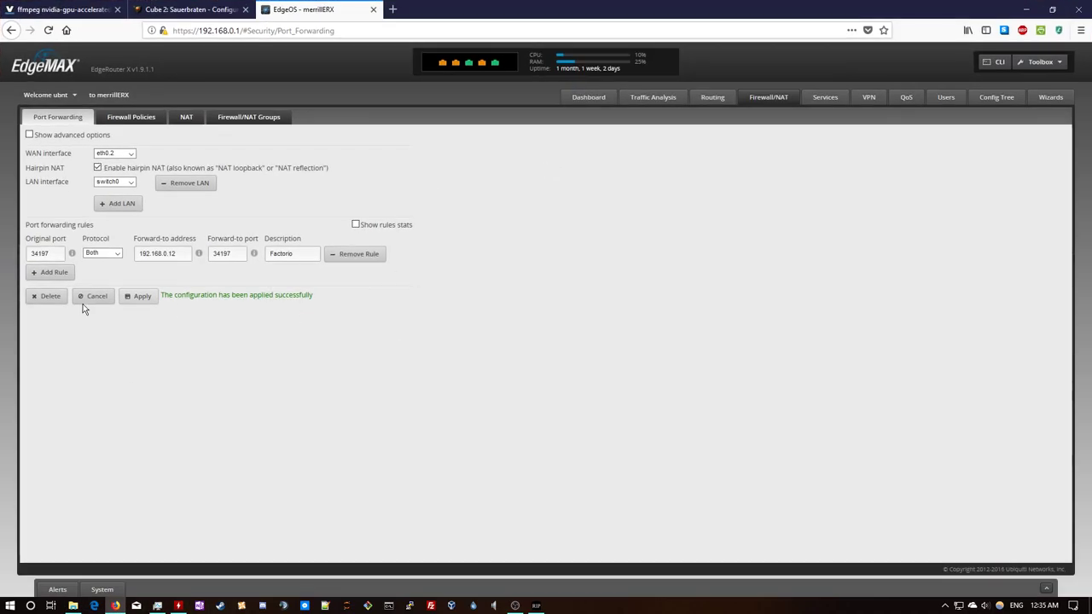
click(50, 272)
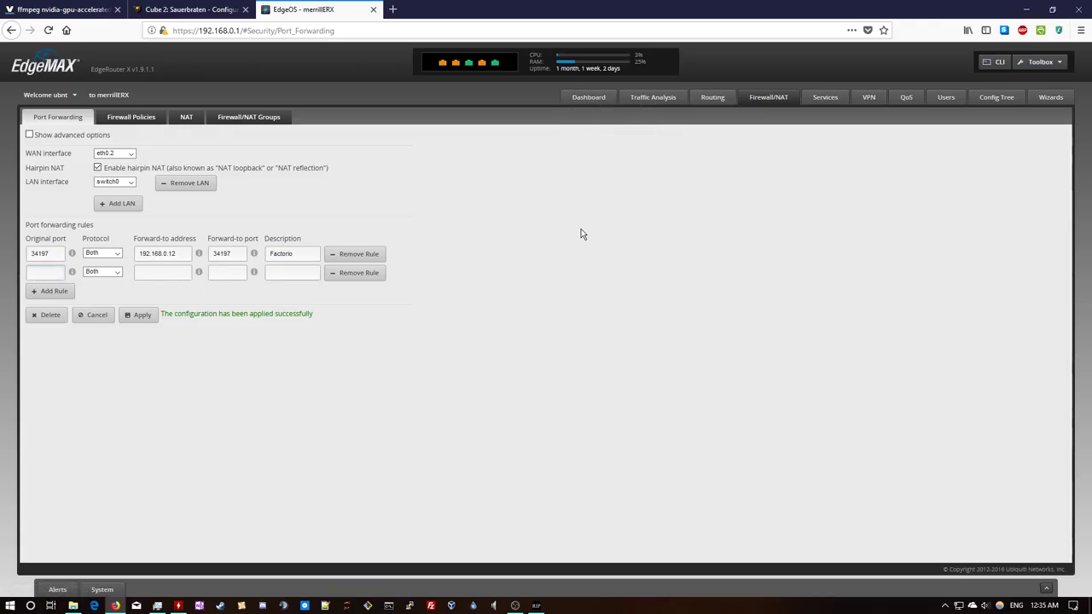
text(287)
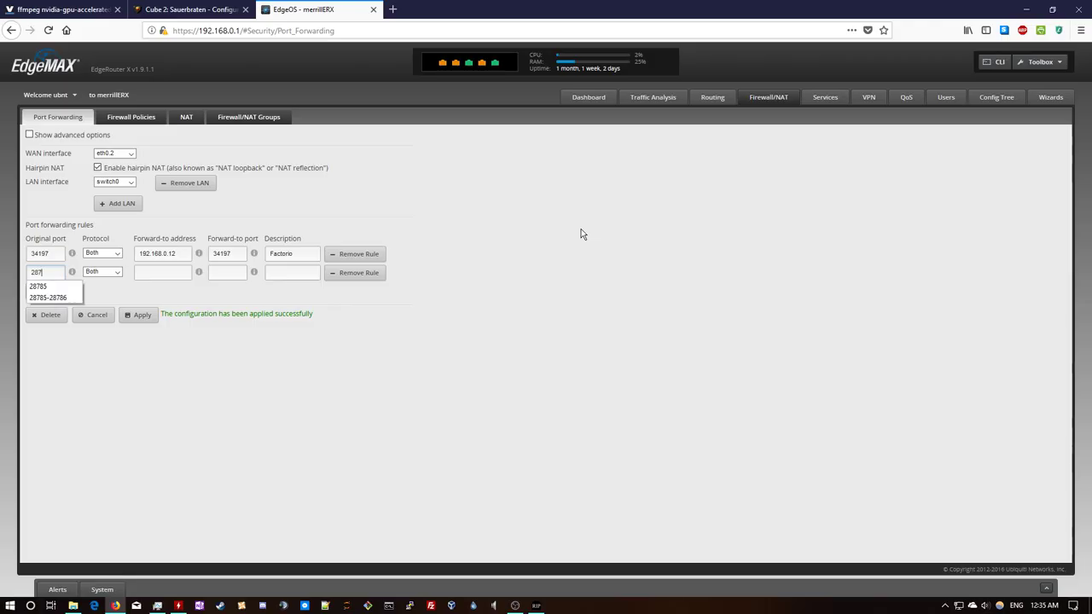
click(32, 299)
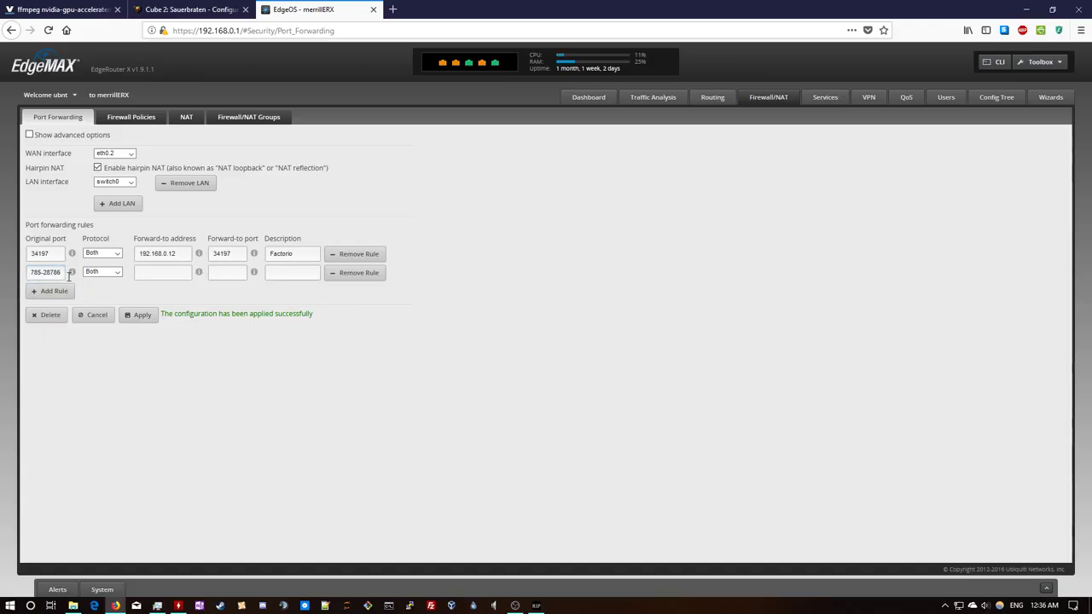
drag(63, 273, 0, 281)
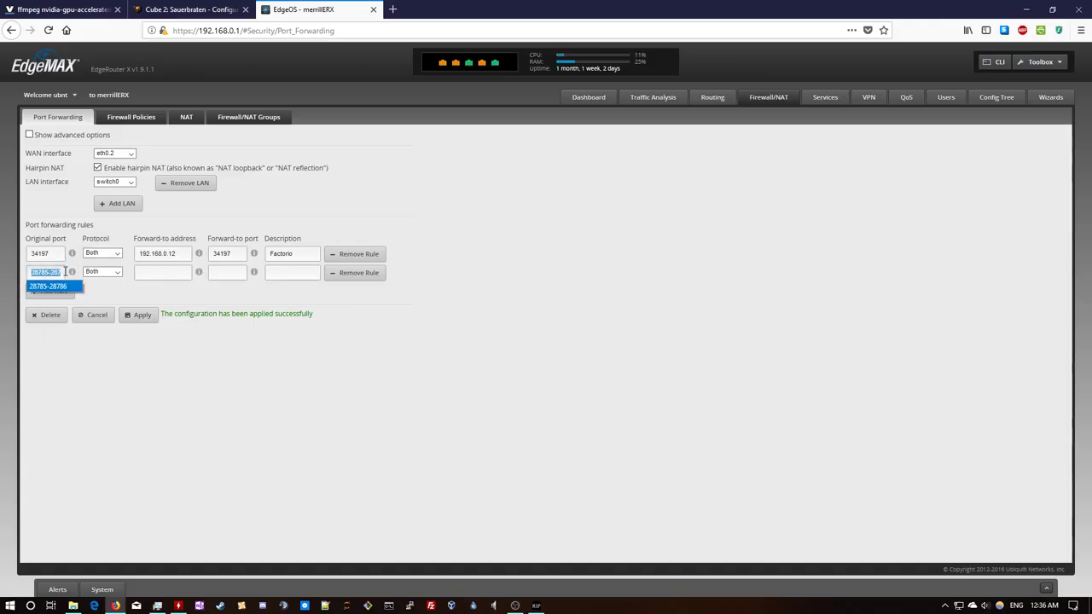
mouse_move(71, 275)
key(Tab)
key(Tab)
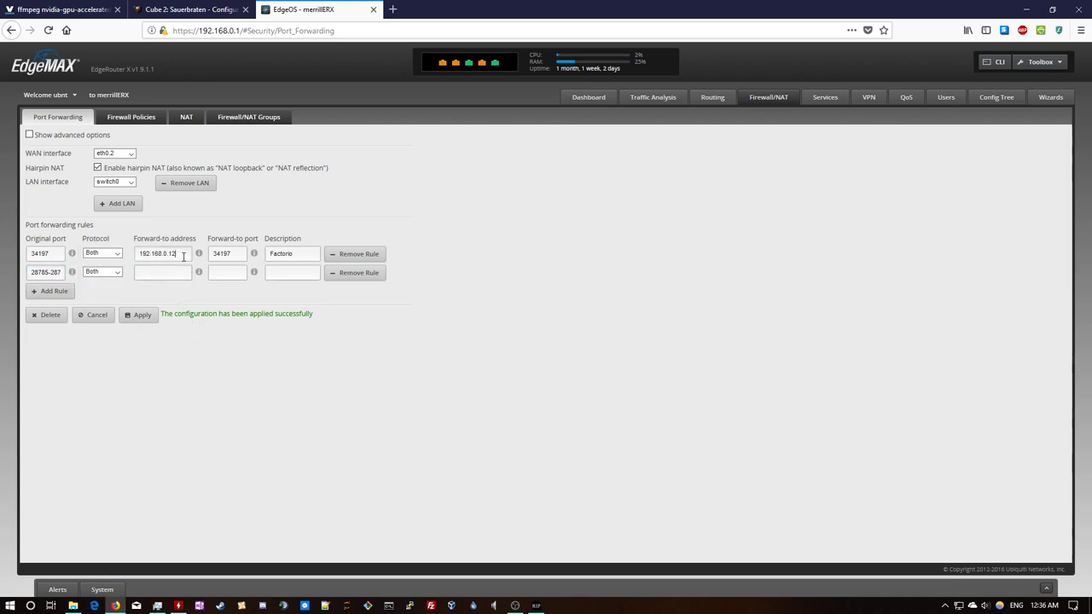
Copy the forward-to address 192.168.0.12 from the Factorio rule into the new port forwarding rule.
triple_click(183, 256)
key(ctrl+c)
click(171, 272)
key(ctrl+v)
drag(189, 271, 134, 274)
Open Command Prompt, run ipconfig, and move its window clear of the port forwarding rules.
click(388, 606)
text(ipconfi)
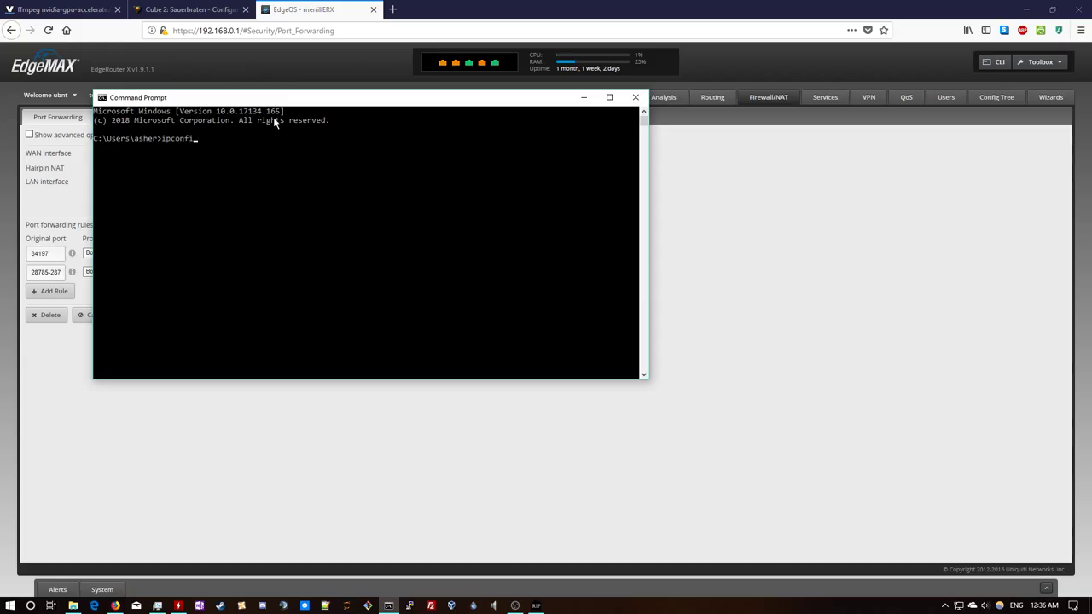
text(g)
key(Return)
drag(308, 108, 639, 183)
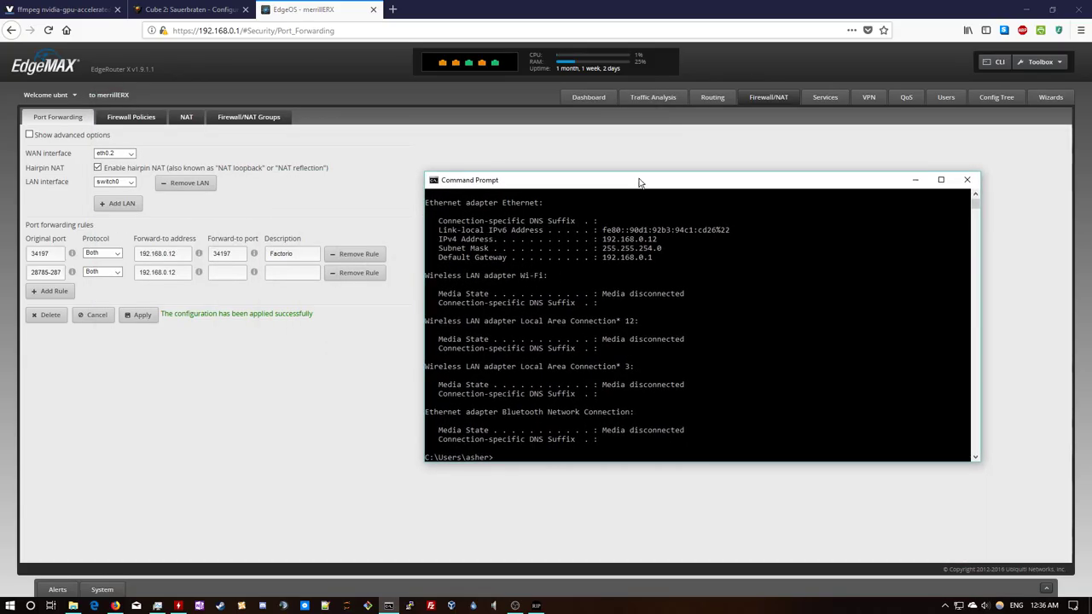
Examine the ipconfig output for the connected Ethernet adapter and highlight its IPv4 Address line.
scroll(590, 328, up, 4)
scroll(589, 330, down, 7)
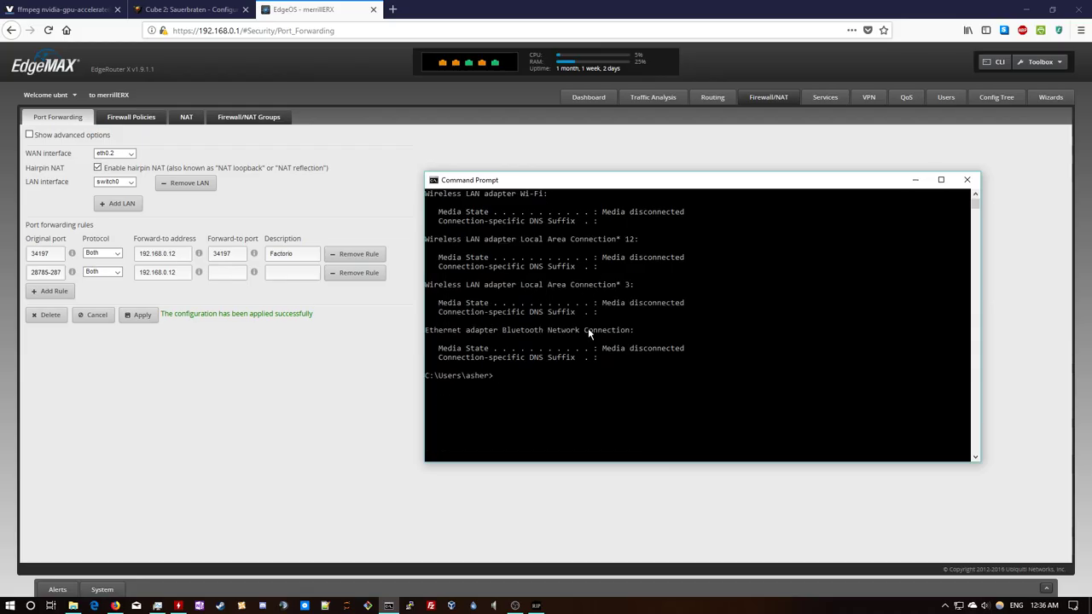
key(Up)
scroll(632, 388, up, 1)
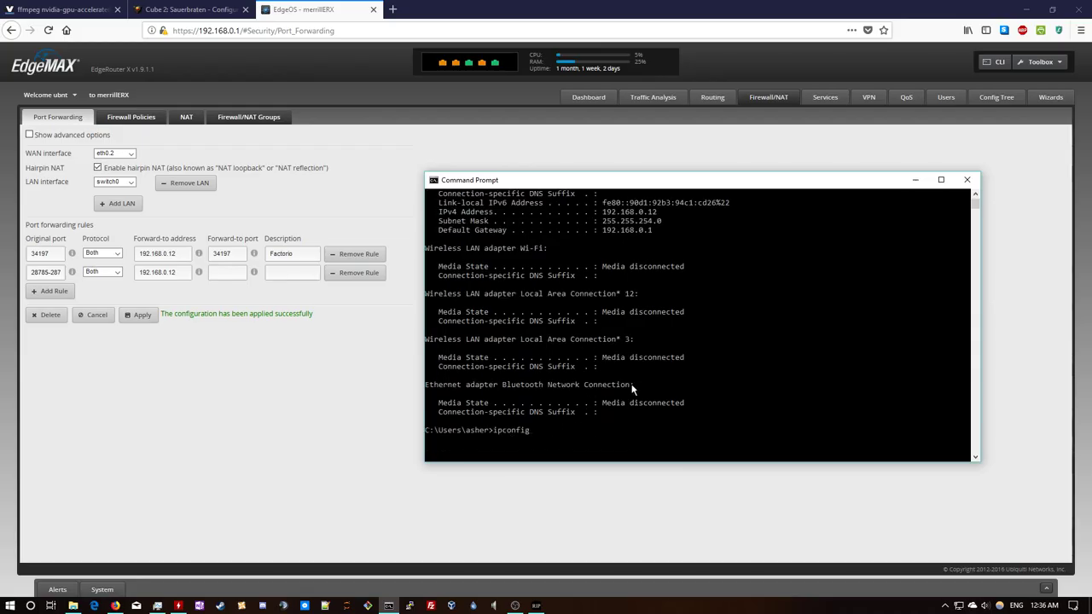
scroll(632, 389, up, 2)
drag(450, 230, 607, 248)
scroll(602, 286, up, 3)
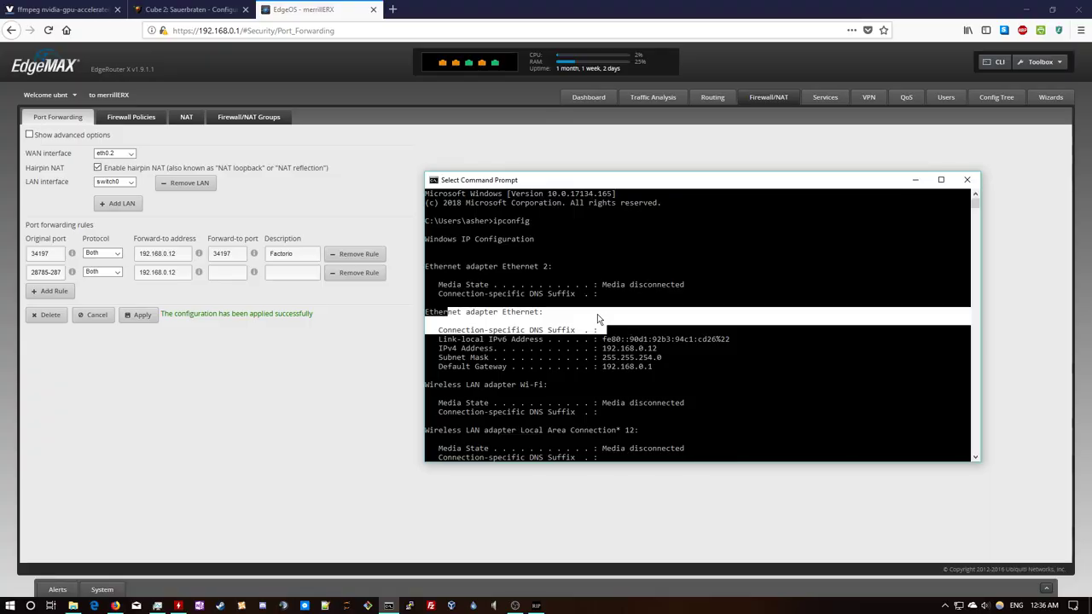
scroll(597, 314, down, 1)
click(544, 312)
scroll(544, 315, down, 3)
scroll(565, 375, down, 3)
scroll(565, 375, up, 7)
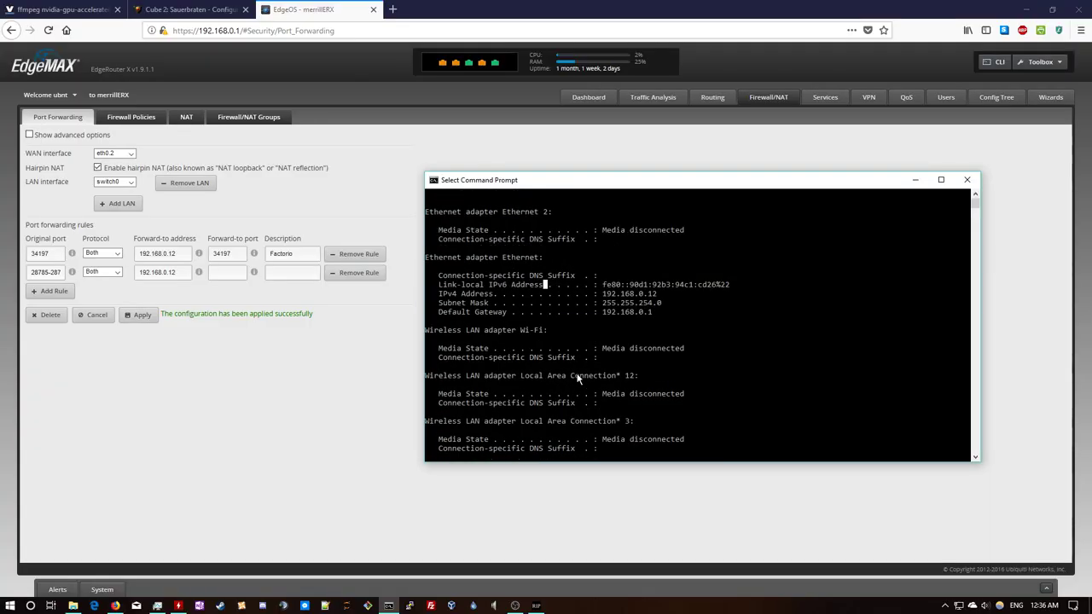
drag(602, 348, 656, 350)
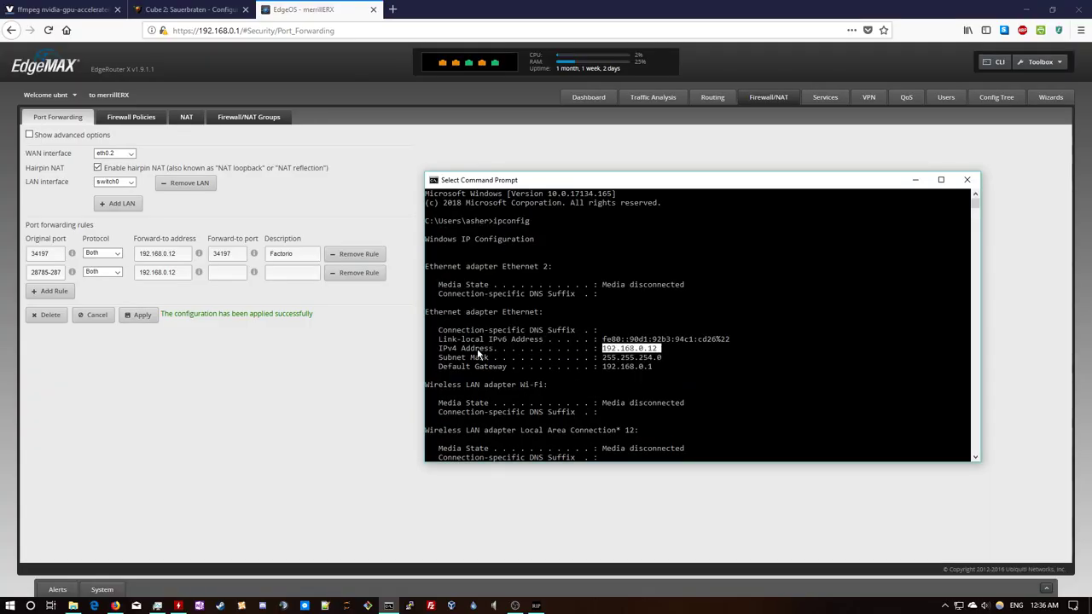
drag(440, 349, 656, 349)
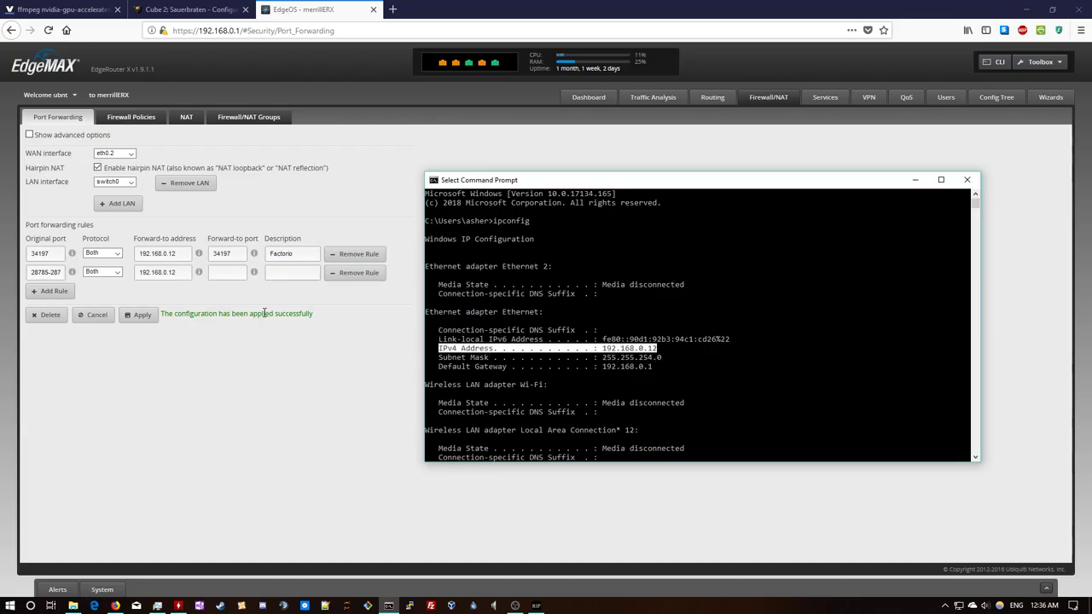
Copy the IPv4 address 192.168.0.12 from the ipconfig output into the forward-to address of the new port forwarding rule.
click(605, 349)
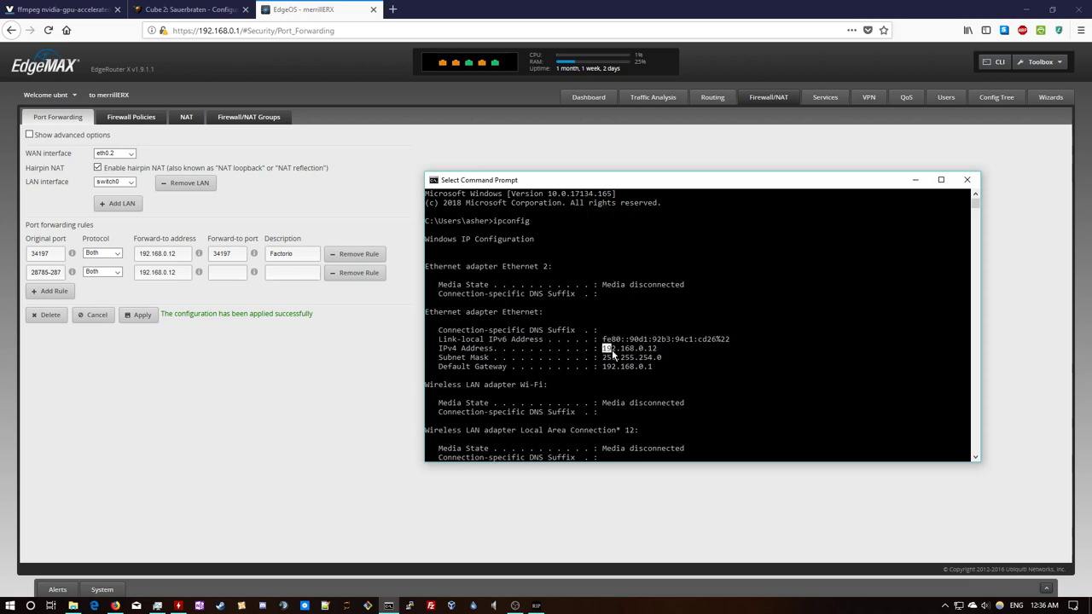
drag(612, 349, 653, 350)
right_click(627, 348)
click(179, 272)
triple_click(161, 273)
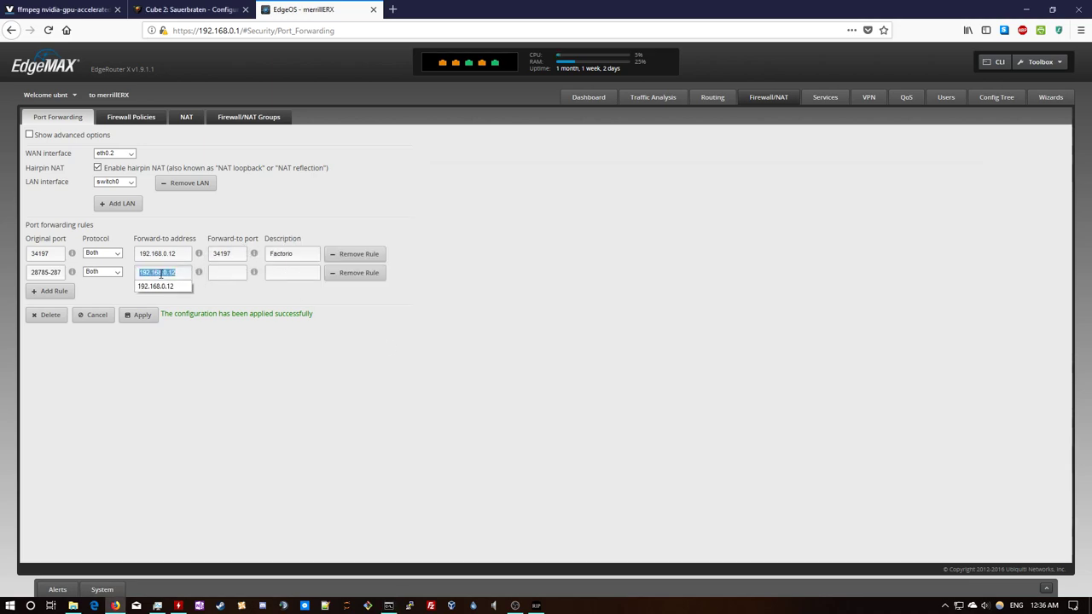
key(ctrl+v)
triple_click(149, 274)
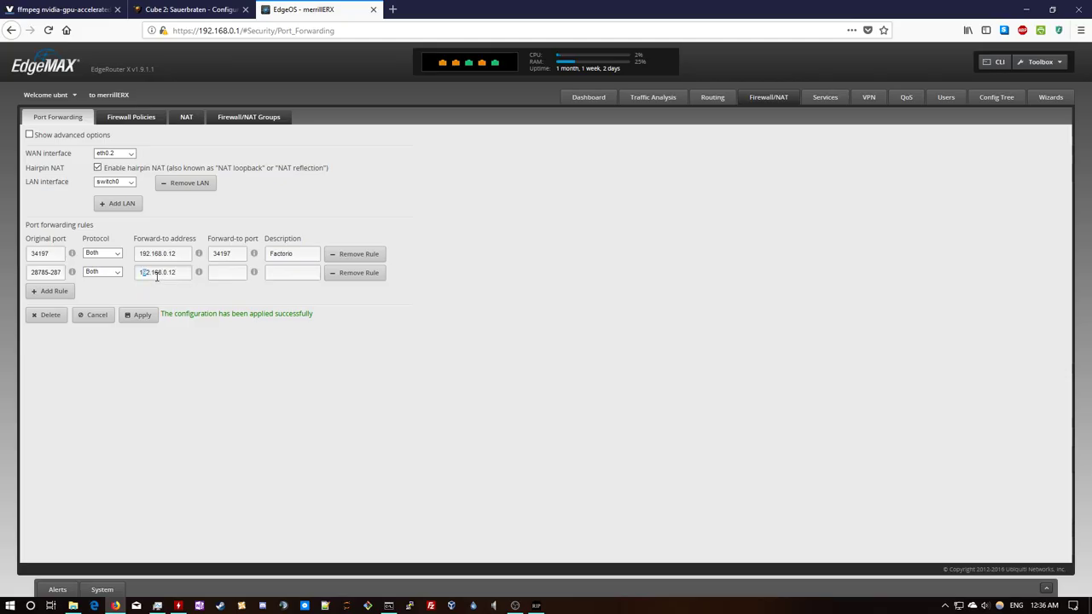
key(ctrl+v)
click(225, 275)
click(29, 274)
key(ctrl+a)
click(166, 272)
click(222, 271)
key(ctrl+v)
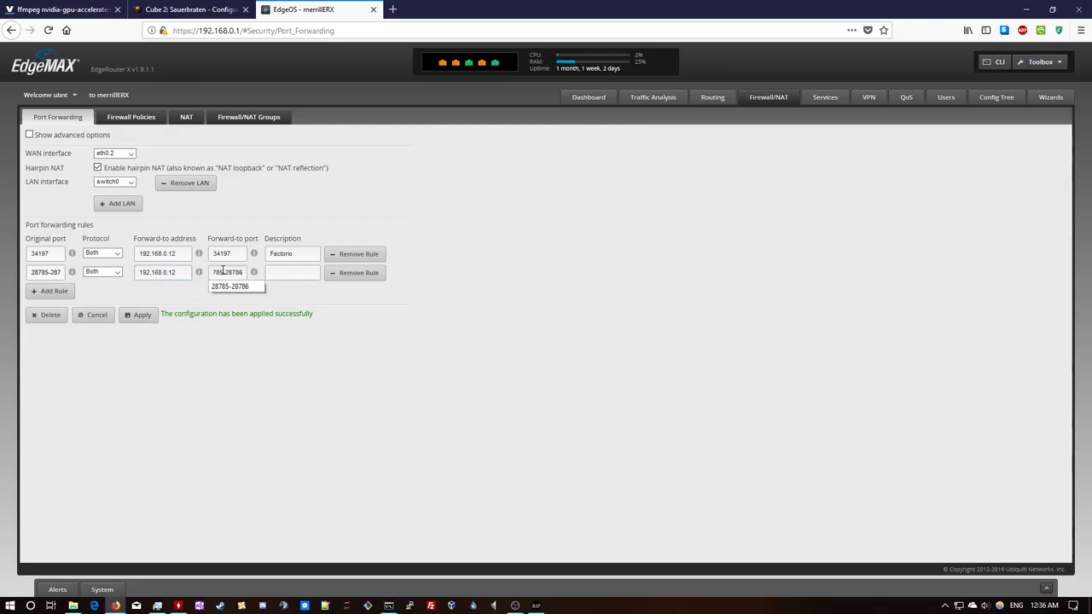
drag(232, 275, 194, 270)
click(221, 274)
click(244, 291)
Compare the full original port and forward-to port ranges of the new rule.
drag(32, 238, 67, 242)
click(34, 273)
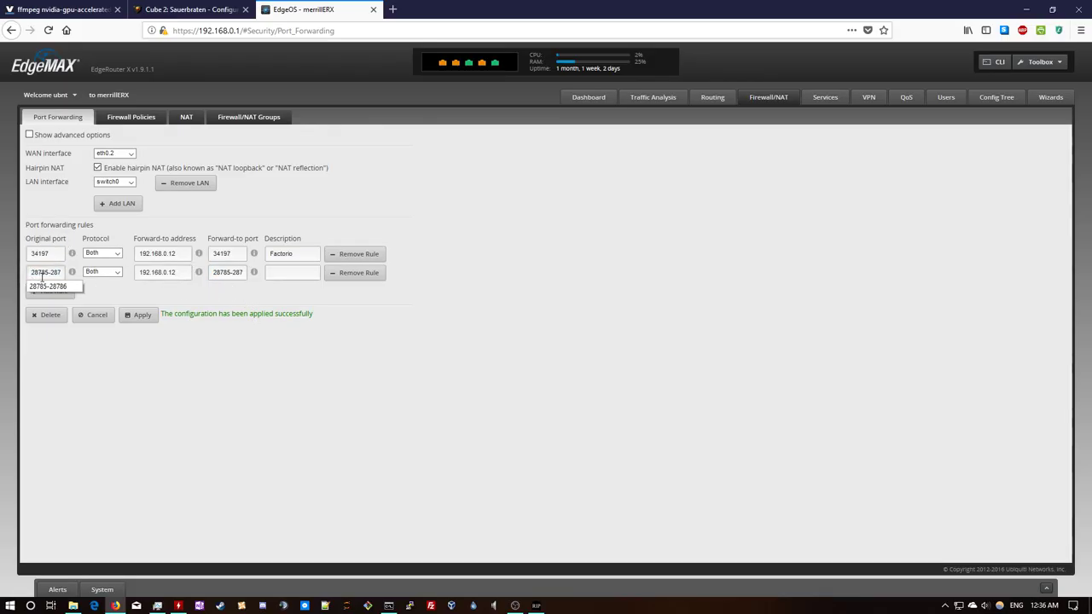
triple_click(49, 275)
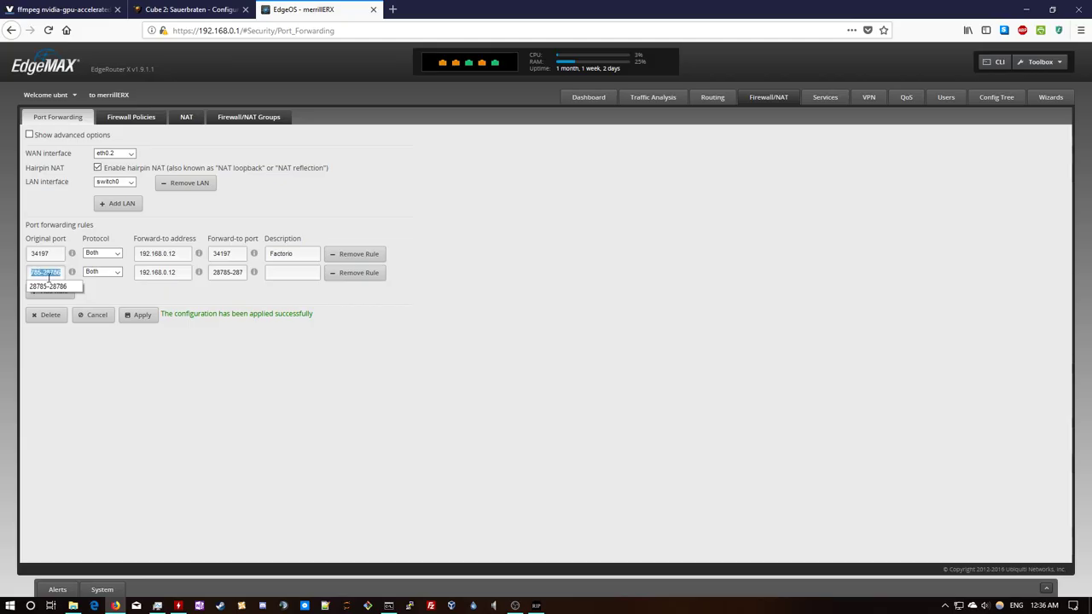
click(226, 272)
key(ctrl+a)
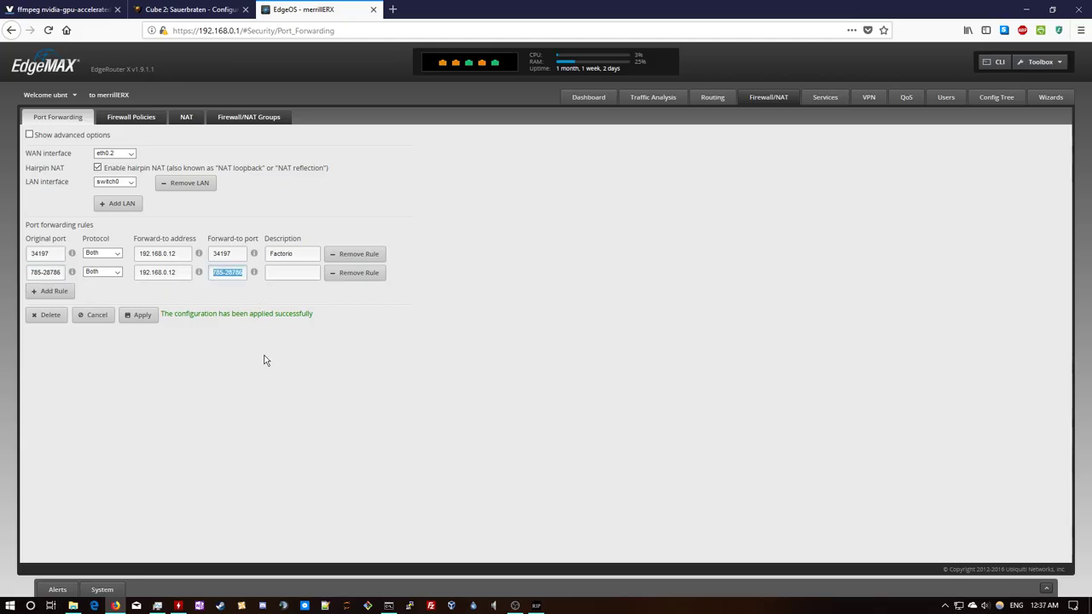
Describe the new port forwarding rule as Sauerbraten and choose Both as its protocol.
click(288, 272)
text(Sa)
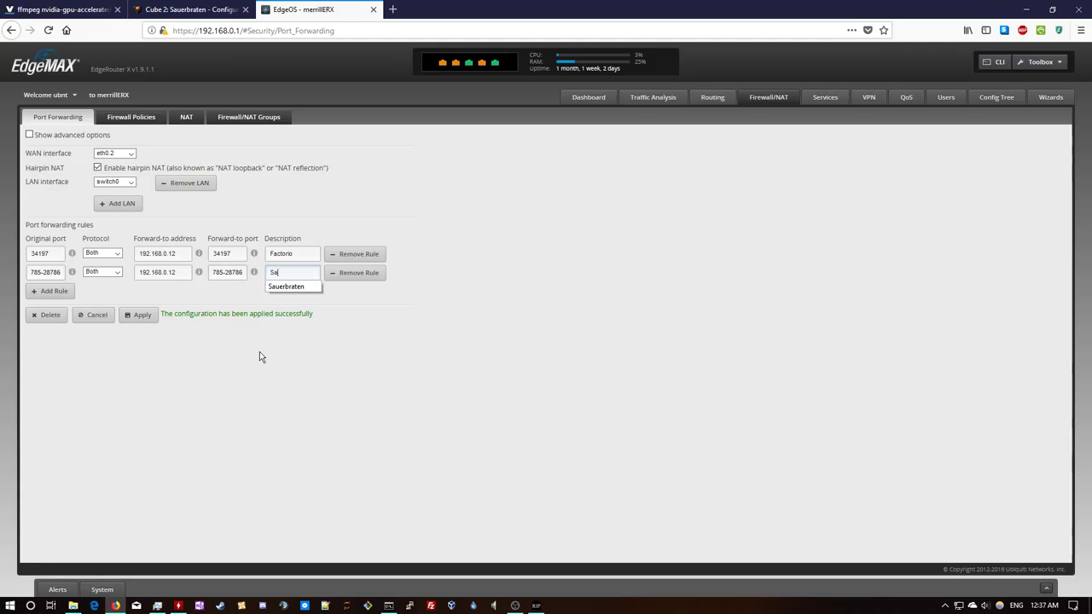
text(uerbraten)
click(102, 273)
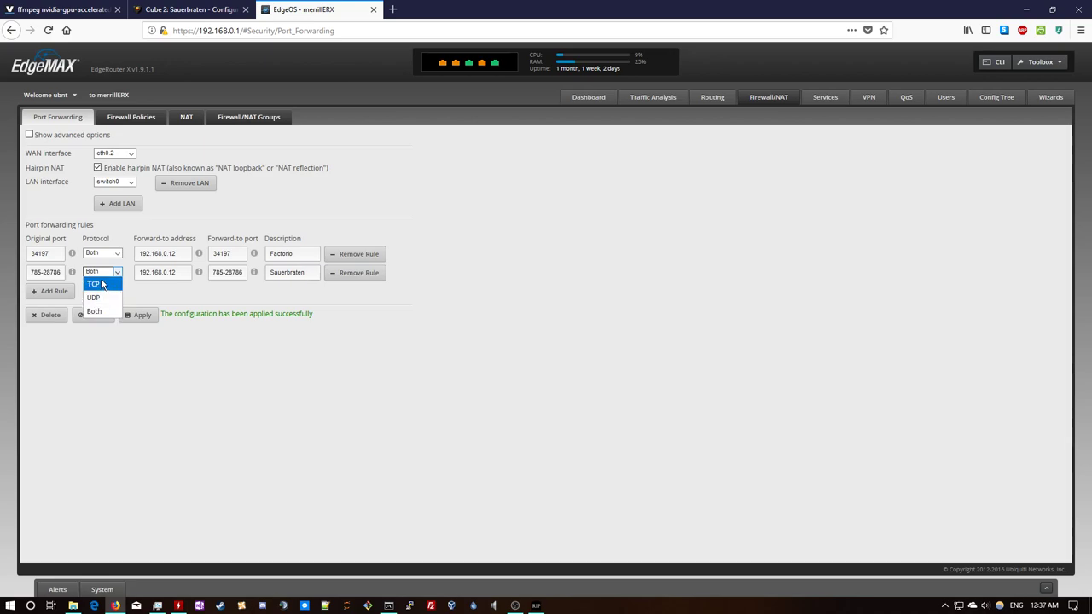
click(102, 311)
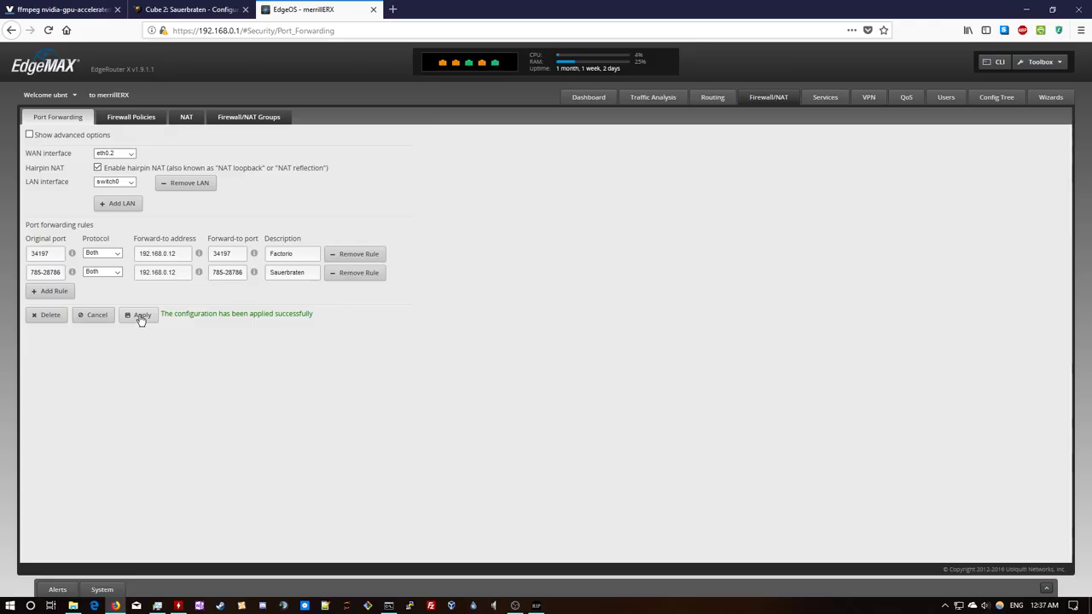
Apply the port forwarding configuration and check the status message.
click(140, 316)
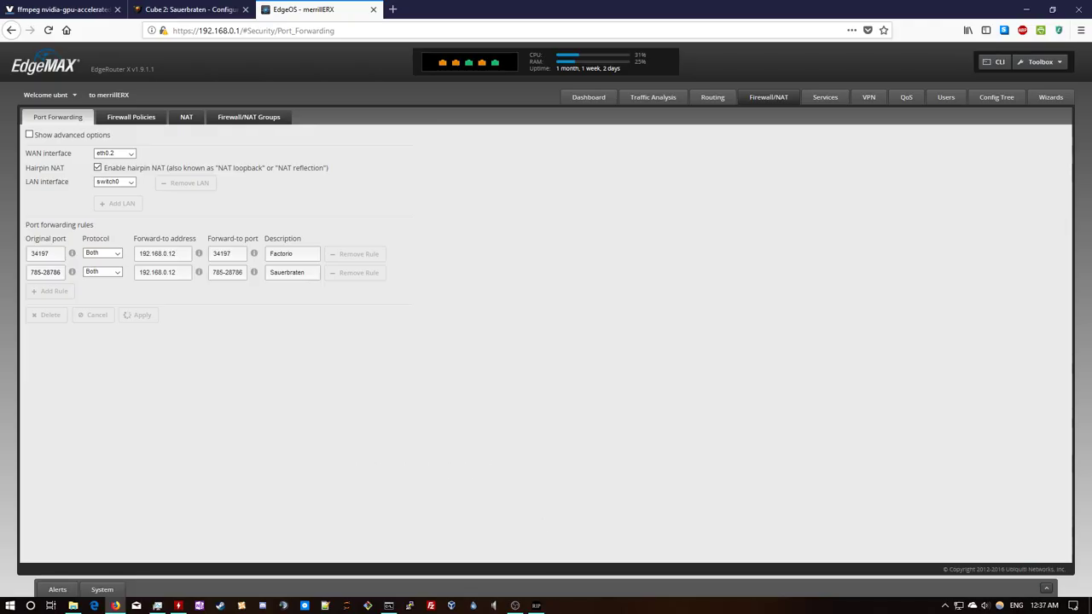
drag(167, 317, 404, 324)
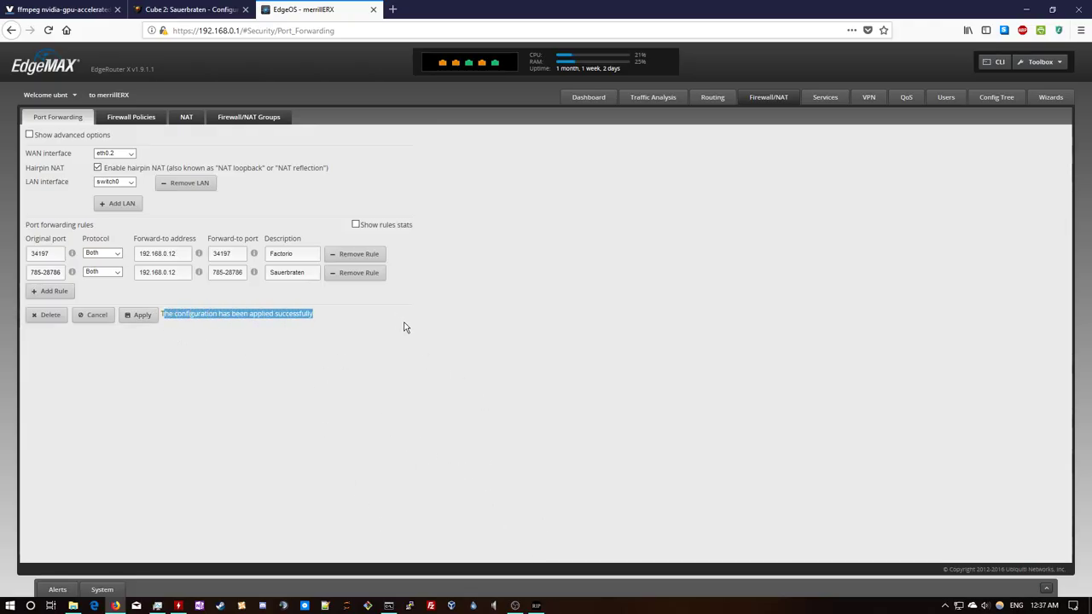
click(430, 347)
Launch server.bat from the Sauerbraten folder in File Explorer and show the server's console to check its master server registration.
click(75, 606)
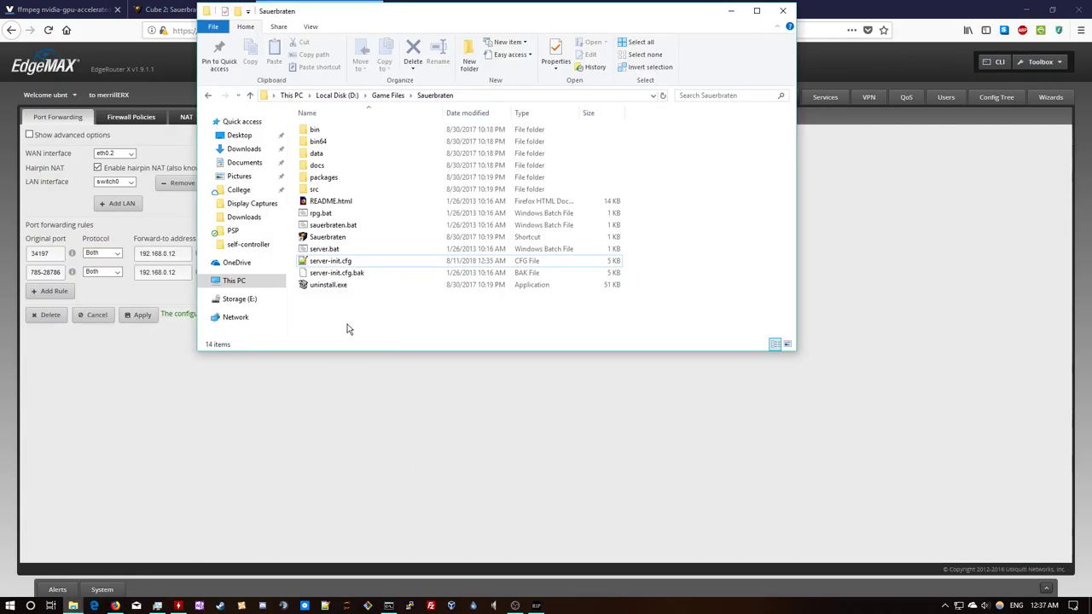
click(337, 249)
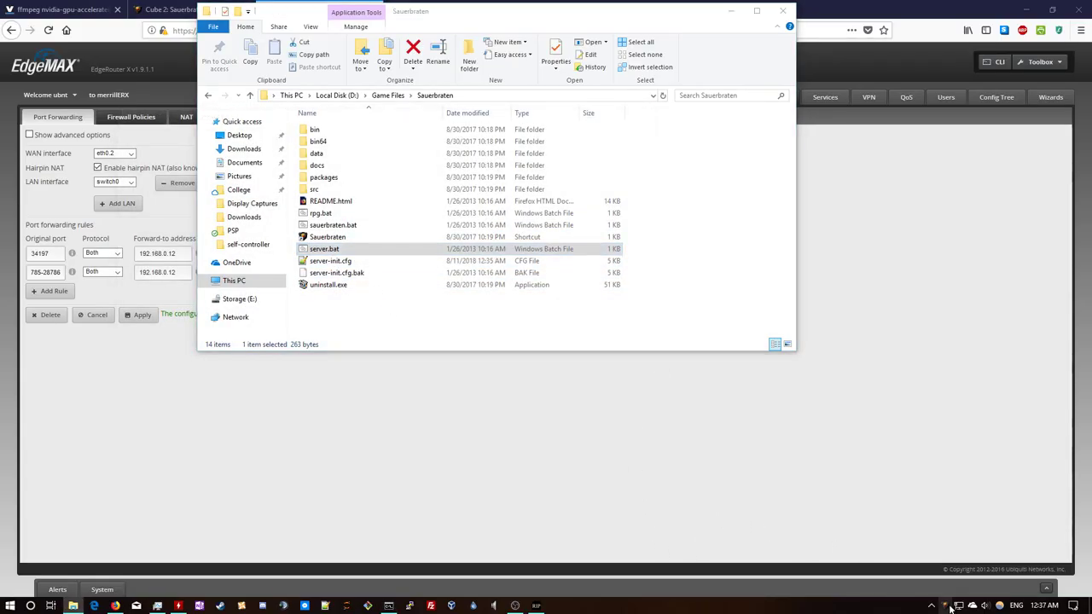
right_click(949, 605)
click(952, 581)
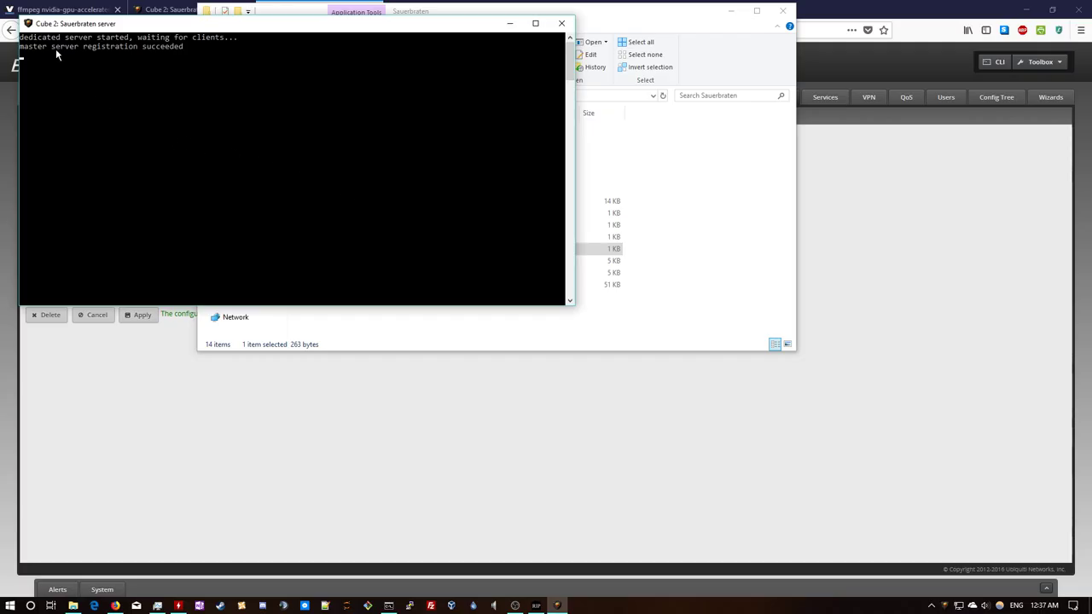
drag(32, 46, 180, 51)
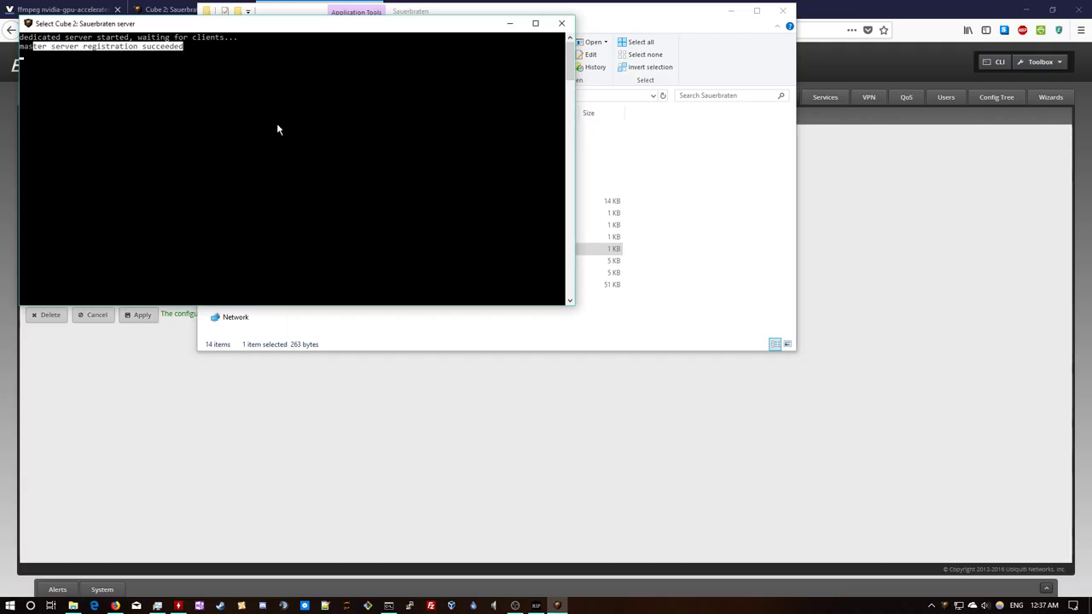